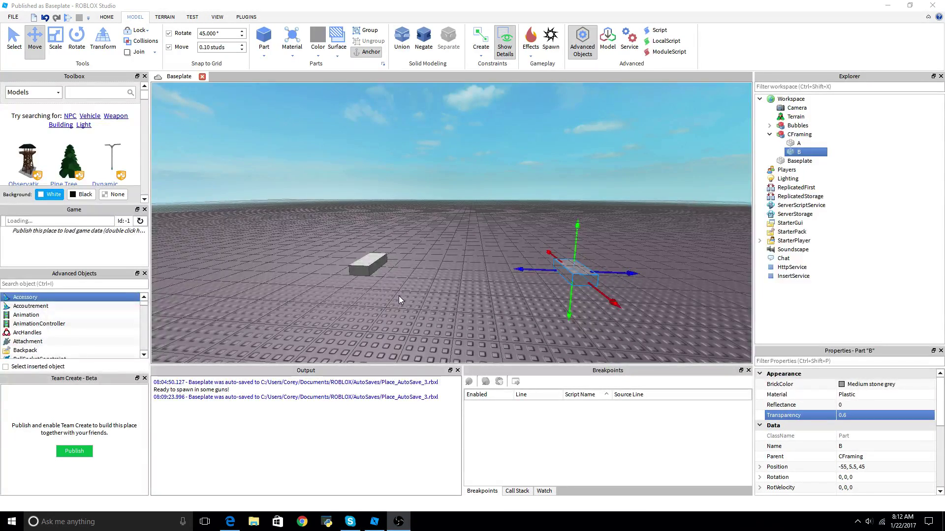
pyautogui.scroll(2, 351, 260)
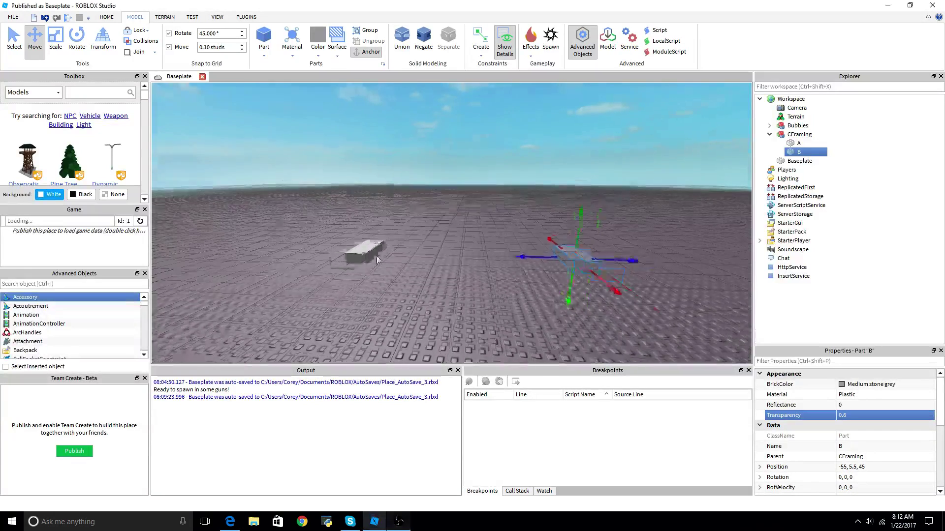
pyautogui.scroll(2, 350, 259)
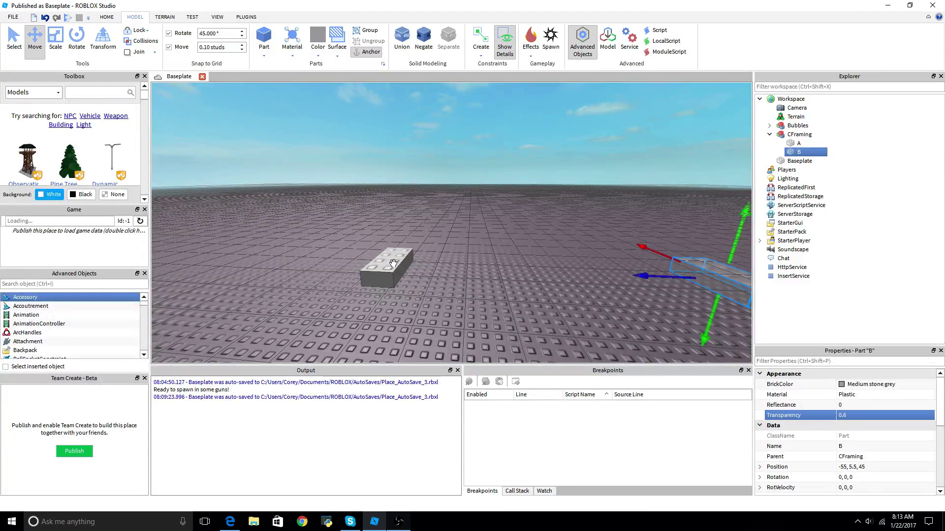
# - Add a Script to part A with one line setting its CFrame to part B's CFrame
pyautogui.moveTo(537, 221); pyautogui.dragTo(543, 213, button='right')
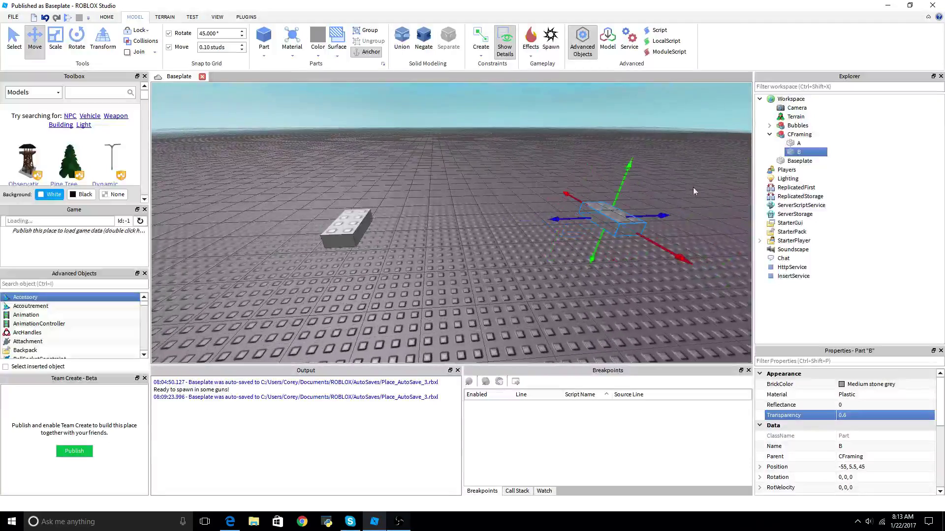
pyautogui.rightClick(812, 144)
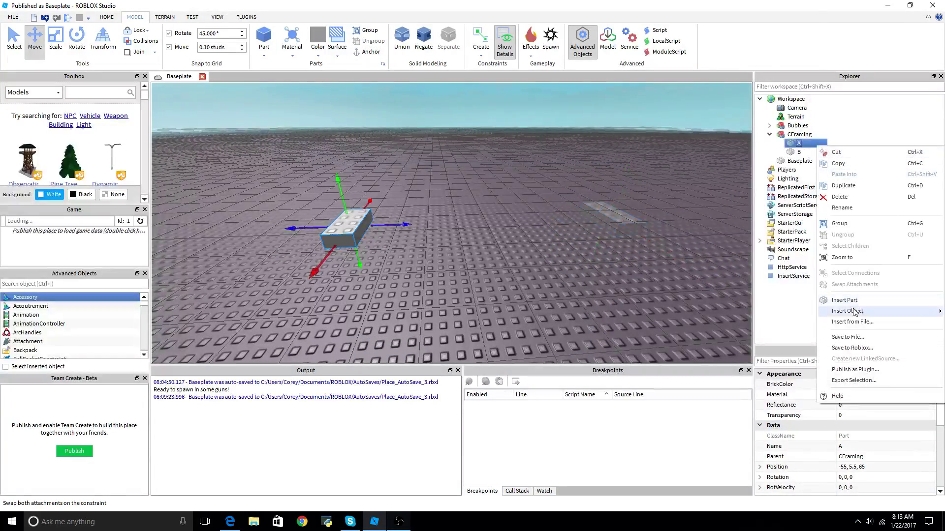
pyautogui.moveTo(848, 311)
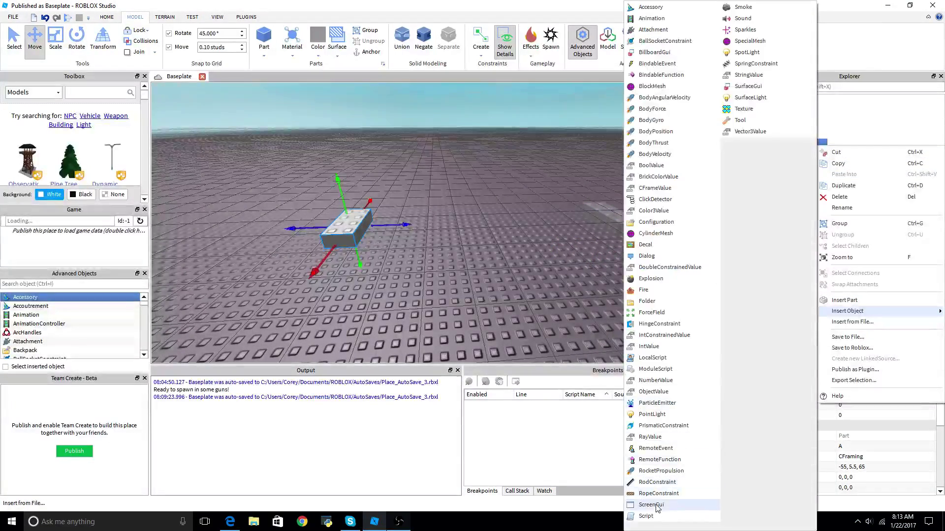
pyautogui.click(657, 516)
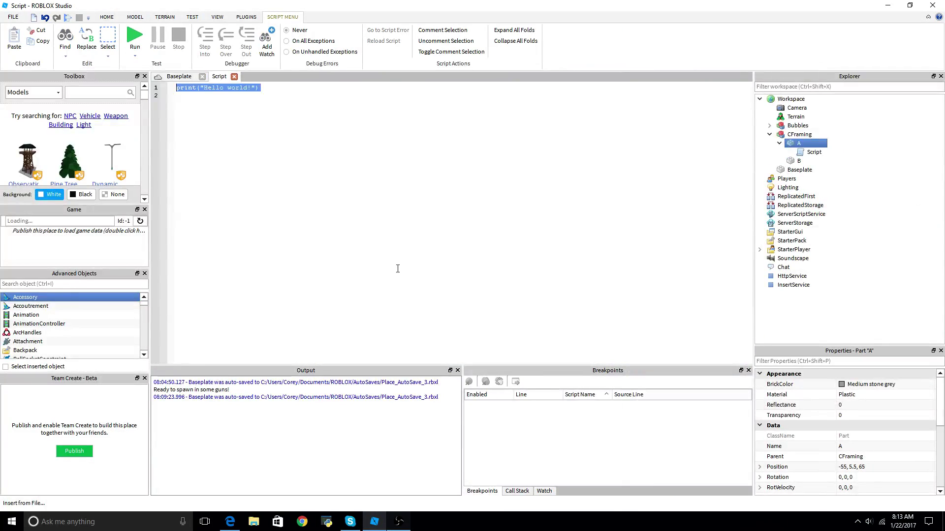
pyautogui.write('script.')
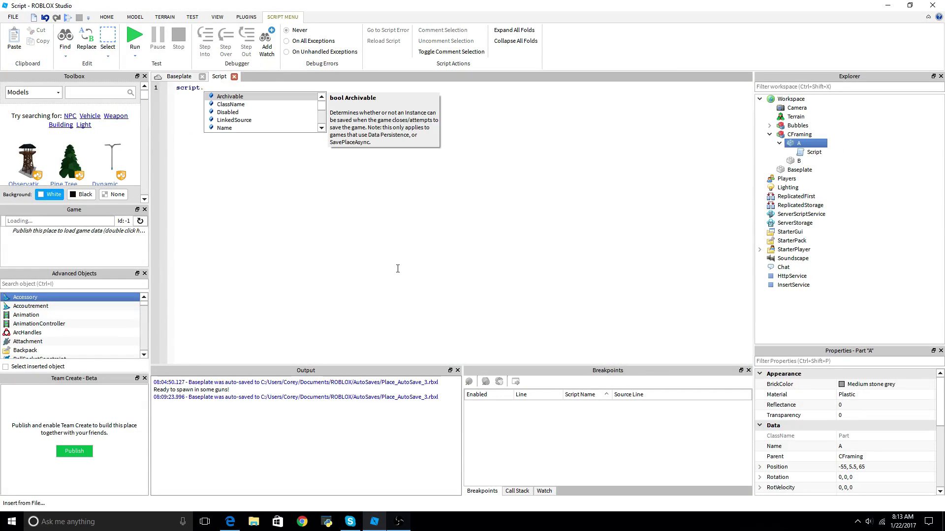
pyautogui.write('Paretn.CF')
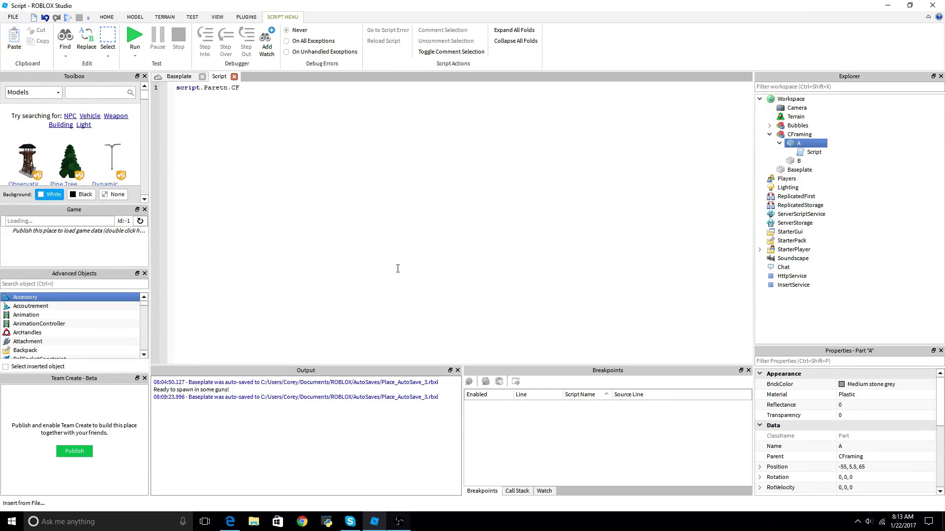
pyautogui.press('BackSpace')
pyautogui.press('BackSpace')
pyautogui.press('BackSpace')
pyautogui.press('BackSpace')
pyautogui.press('BackSpace')
pyautogui.press('BackSpace')
pyautogui.write('ent')
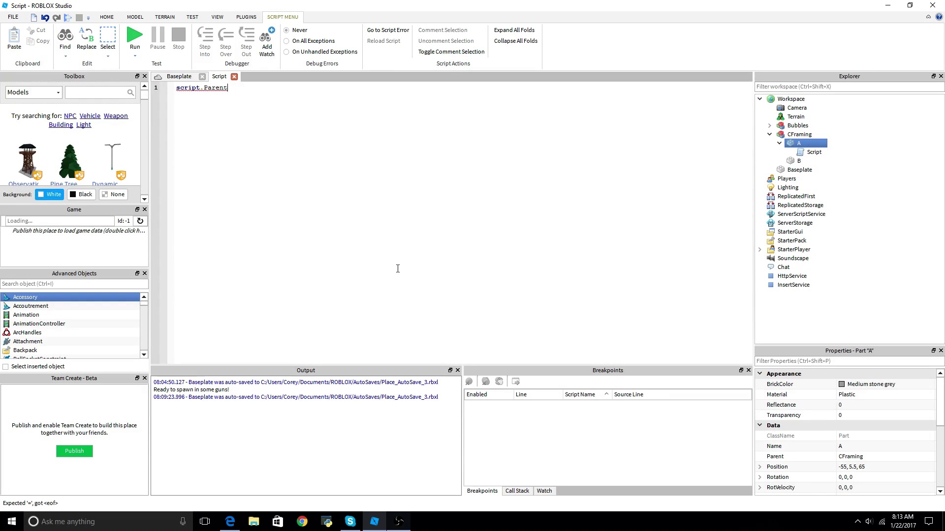
pyautogui.write('.CFrame')
pyautogui.write(' = script.')
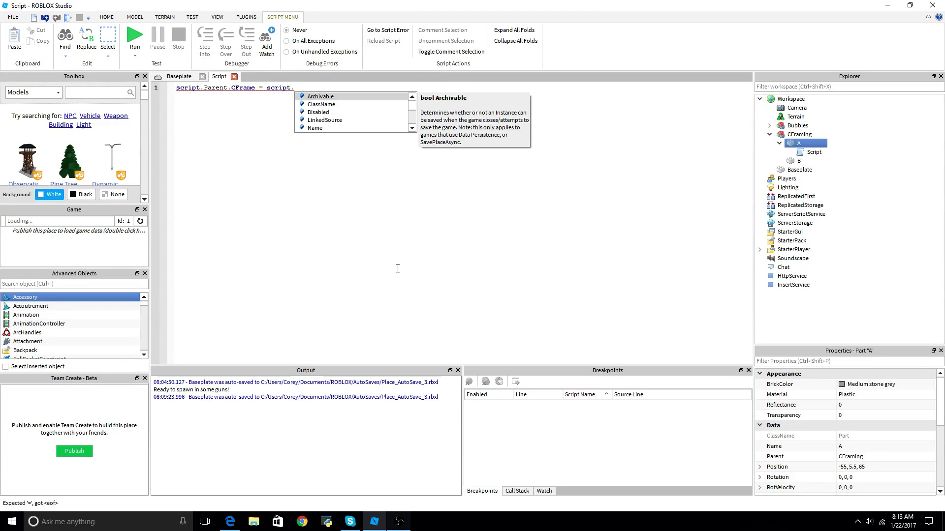
pyautogui.write('Paretn.PA')
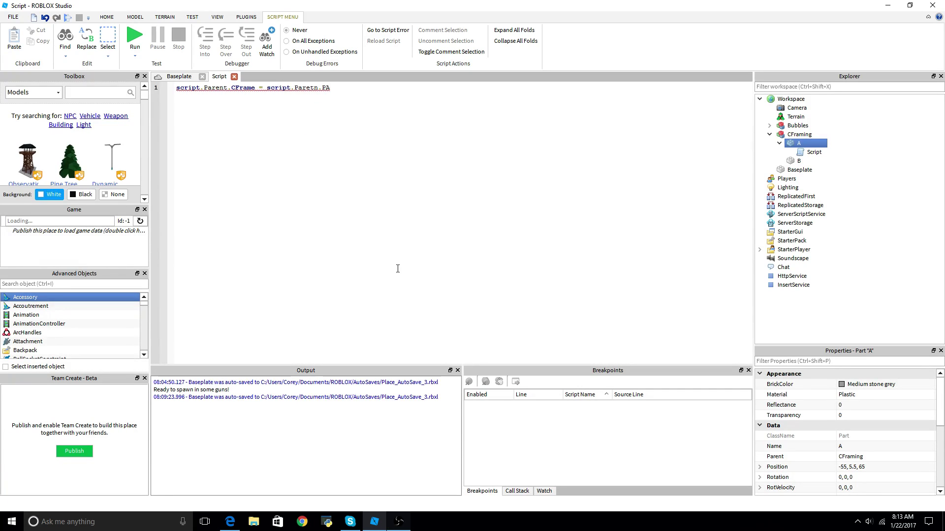
pyautogui.press('Left')
pyautogui.press('Left')
pyautogui.press('Left')
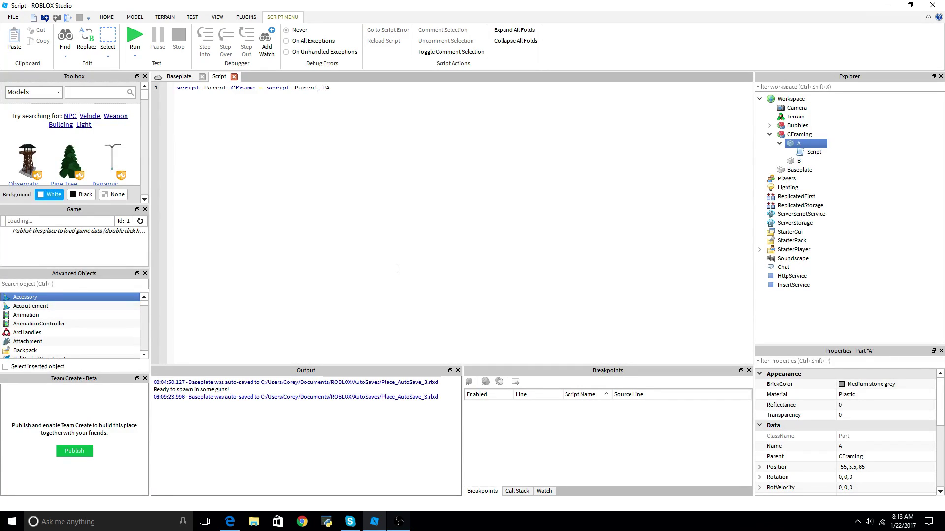
pyautogui.write('rent')
pyautogui.write('.')
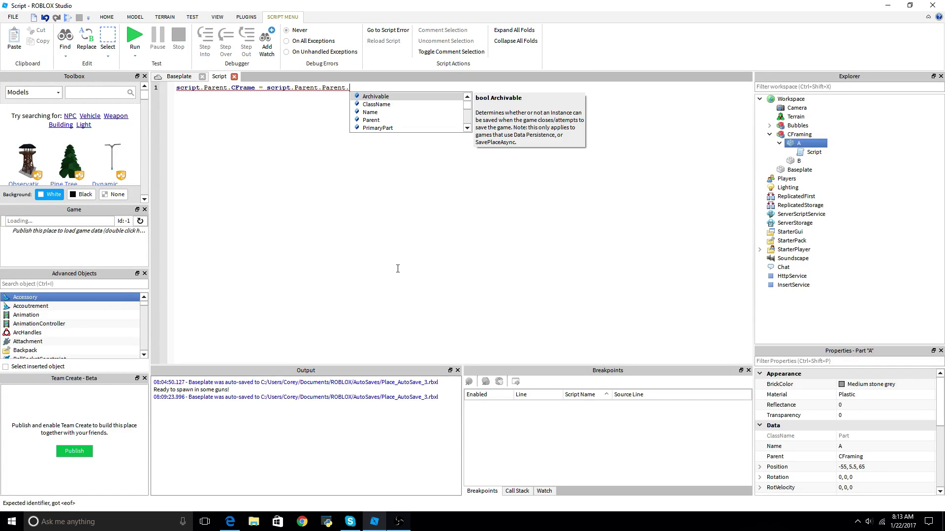
pyautogui.write('B.C')
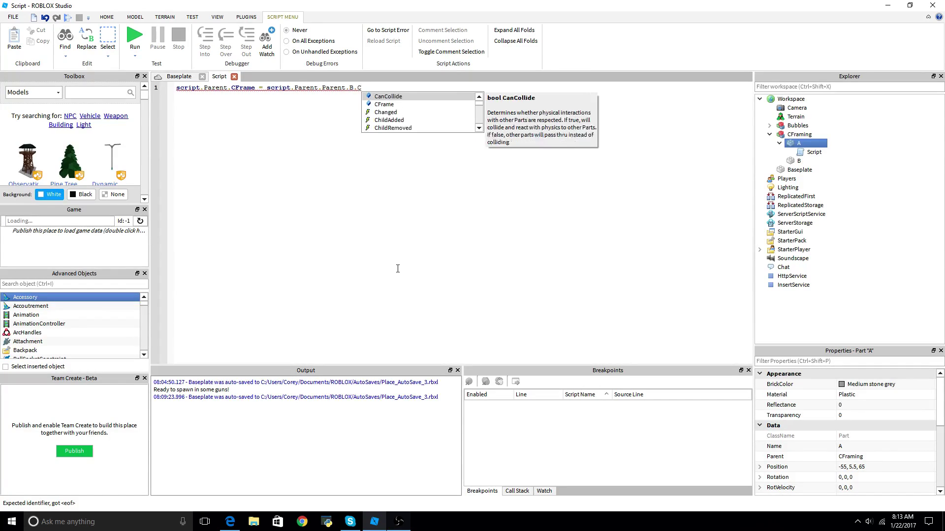
pyautogui.write('Frame')
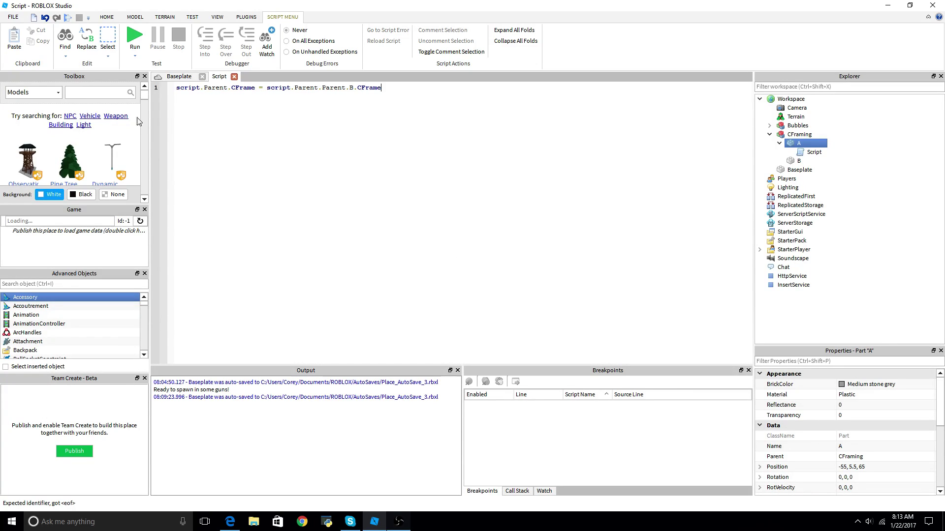
# - Play-test the game to see part A jump to part B's position
pyautogui.click(179, 77)
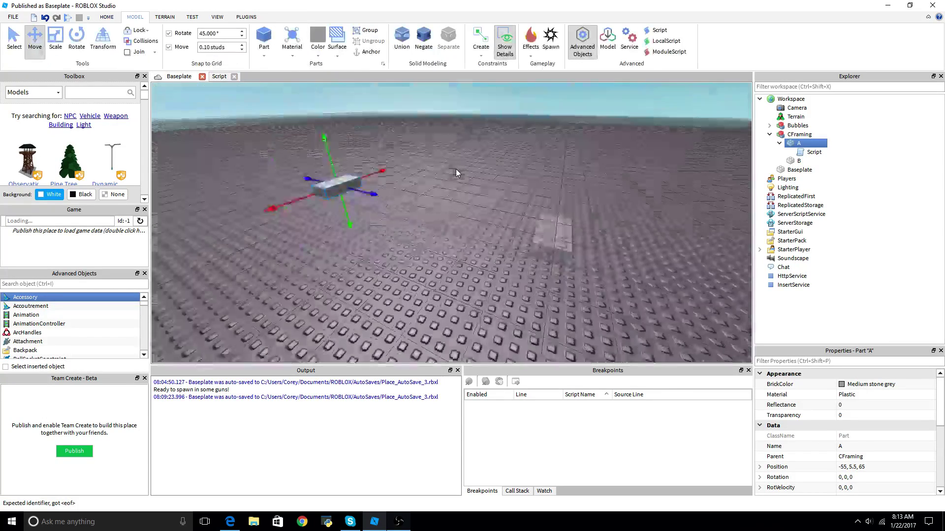
pyautogui.moveTo(456, 169); pyautogui.dragTo(456, 169, button='right')
pyautogui.click(67, 16)
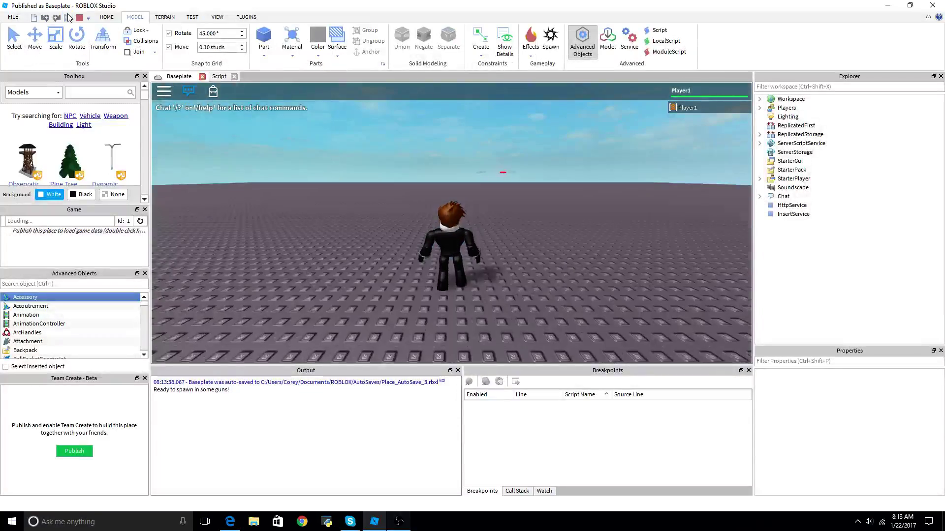
pyautogui.click(79, 17)
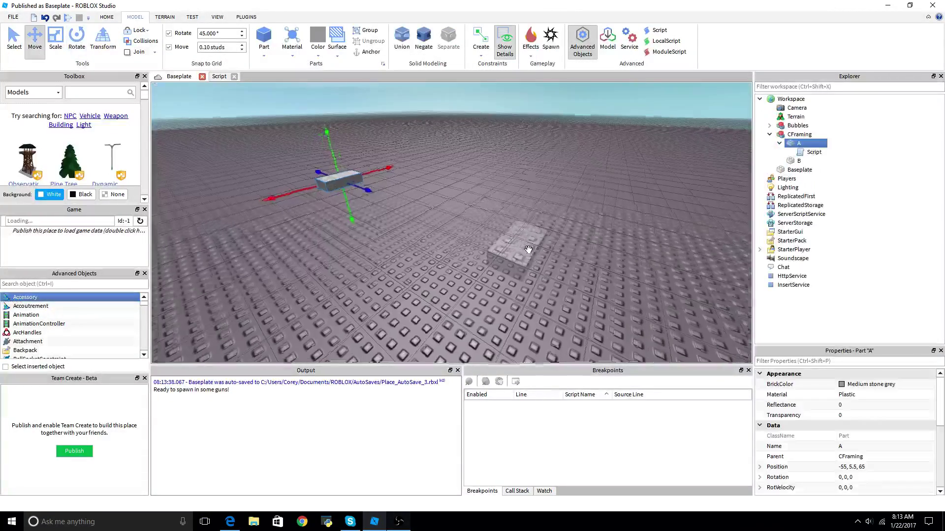
# - Run the game simulation without a player character, then stop it
pyautogui.moveTo(241, 95); pyautogui.dragTo(241, 95, button='right')
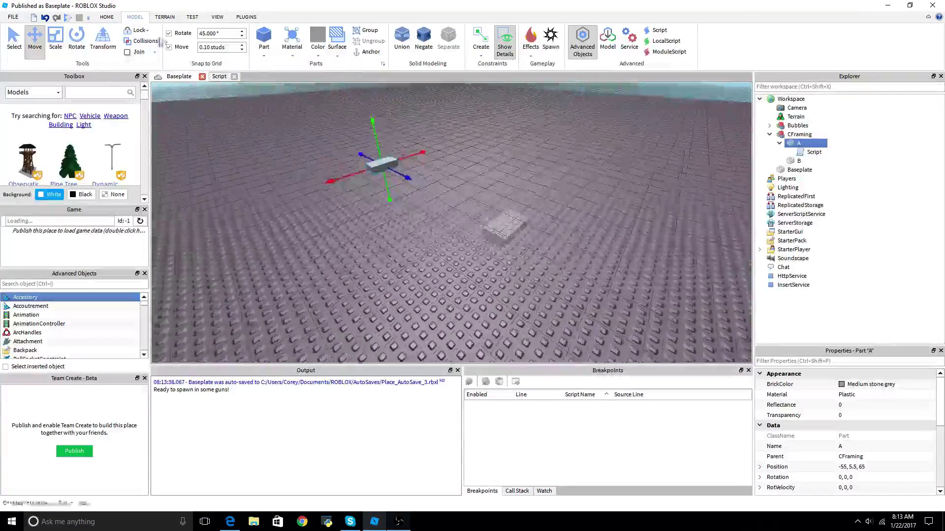
pyautogui.click(107, 17)
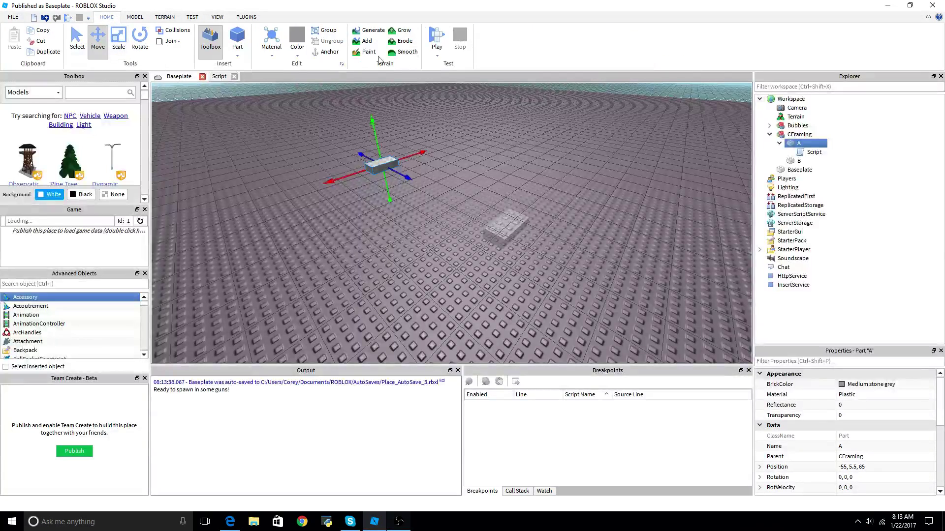
pyautogui.click(436, 56)
pyautogui.click(436, 88)
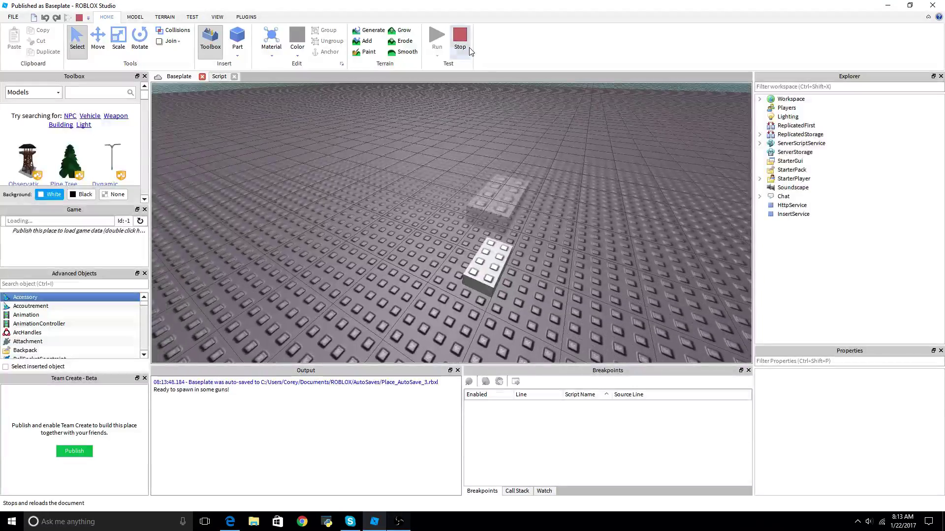
pyautogui.click(465, 46)
pyautogui.scroll(-3, 823, 414)
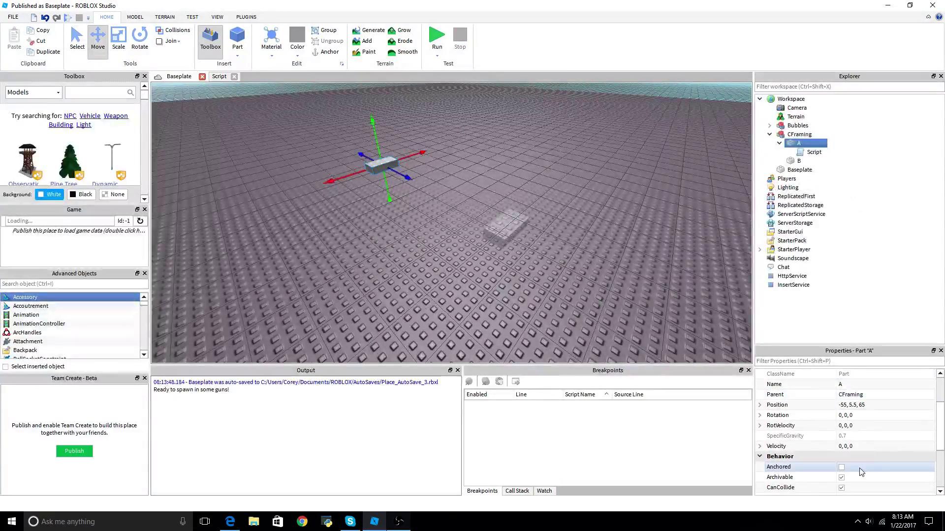
# - Anchor part A, rerun the simulation, and select part B in CFraming
pyautogui.click(841, 467)
pyautogui.click(434, 41)
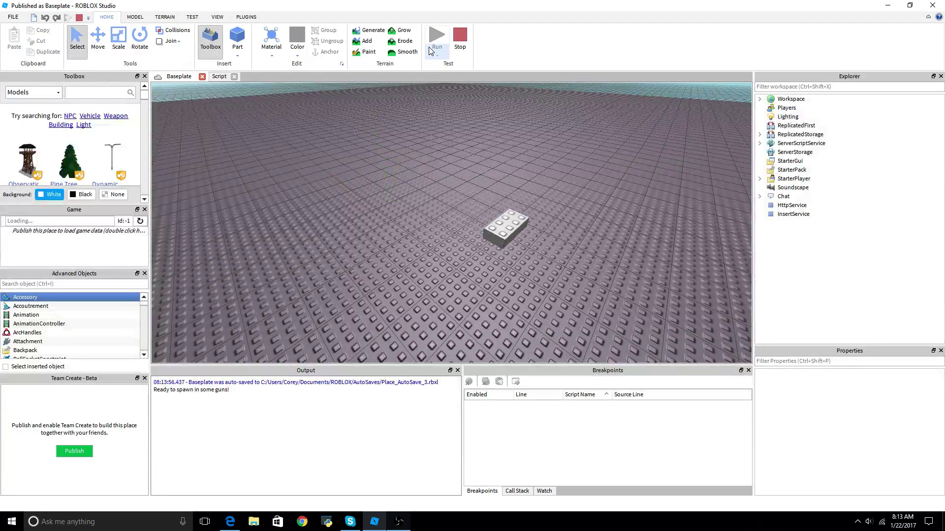
pyautogui.click(462, 46)
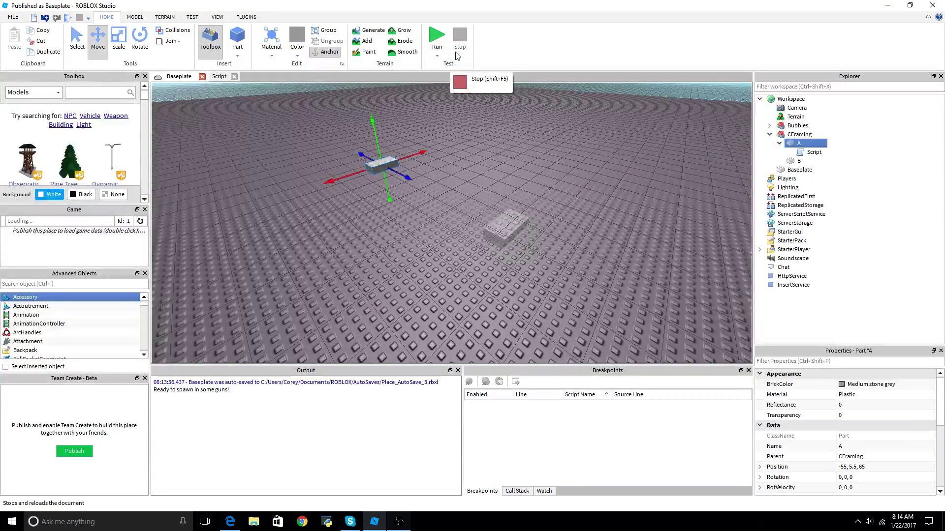
pyautogui.click(800, 161)
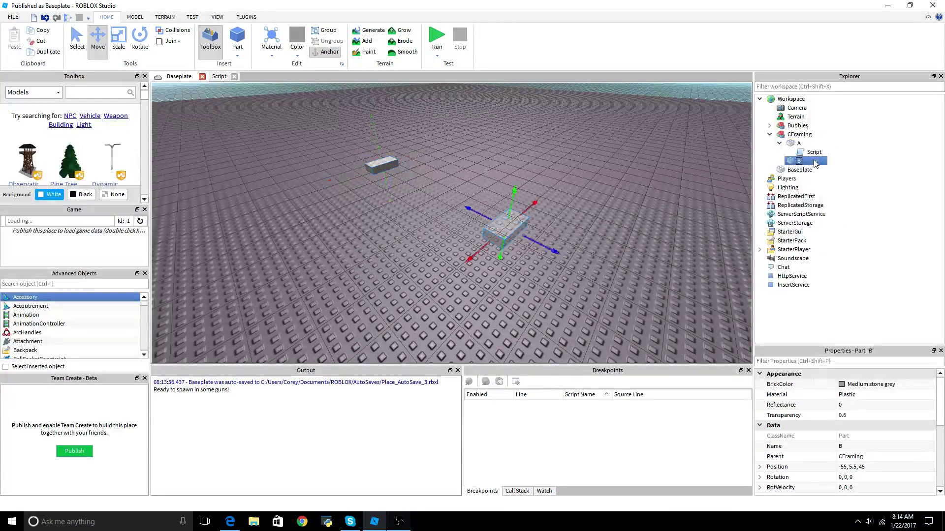
# - Delete part B and clear the existing line in part A's script
pyautogui.rightClick(812, 160)
pyautogui.click(836, 212)
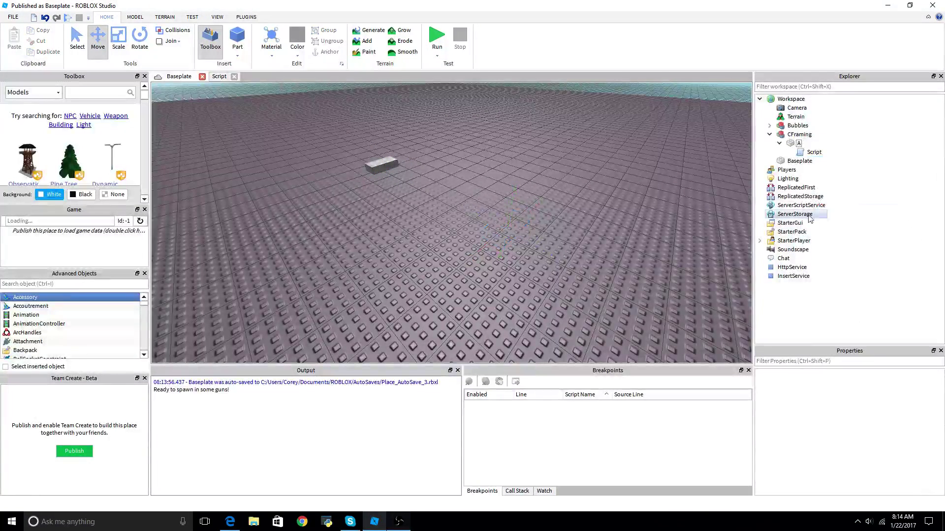
pyautogui.doubleClick(814, 153)
pyautogui.hotkey('ctrl', 'a')
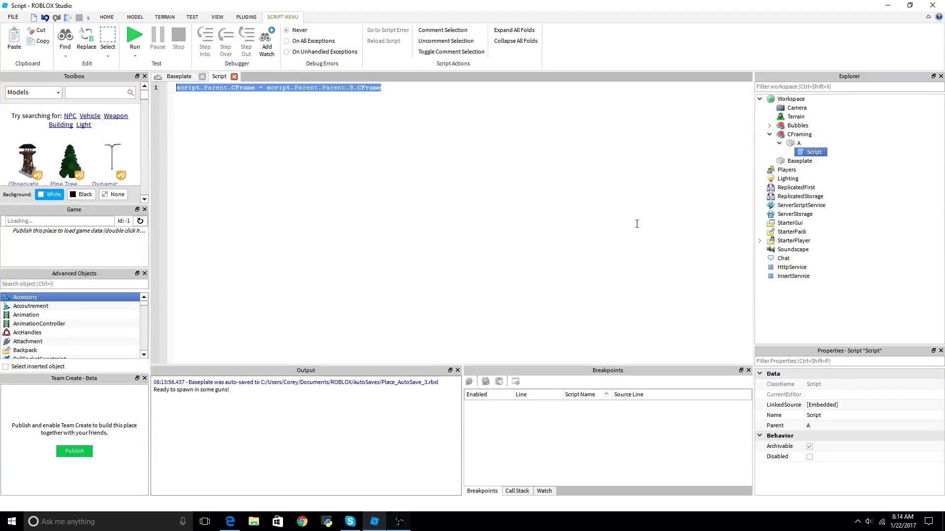
pyautogui.press('BackSpace')
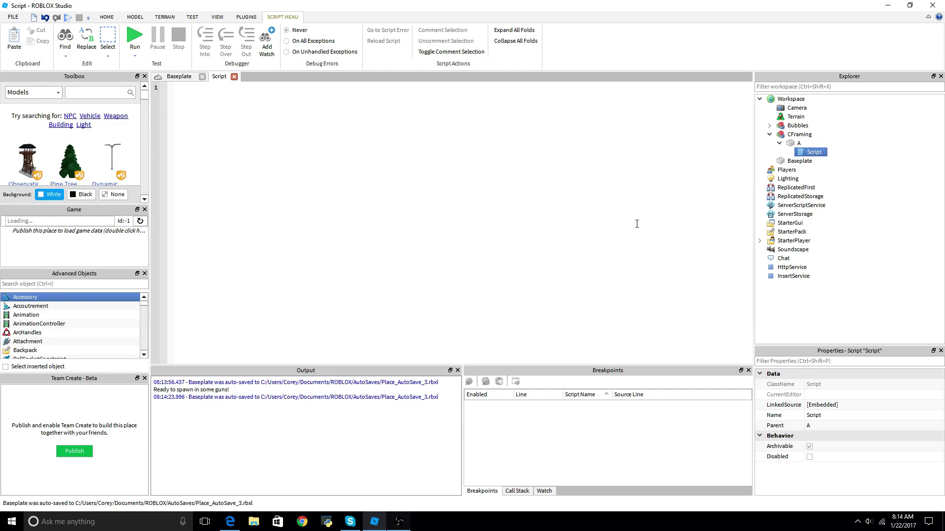
pyautogui.write('s')
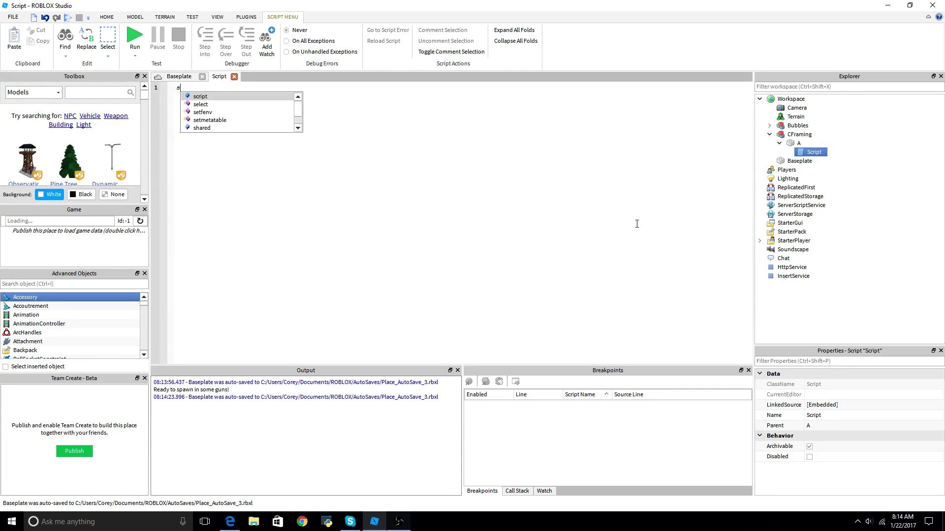
pyautogui.write('cript.Pa')
# - Write script.Parent.CFrame = script.Parent.CFrame*CFrame.fromEulerAnglesXYZ(0,0,0.1) and test-run it
pyautogui.press('Tab')
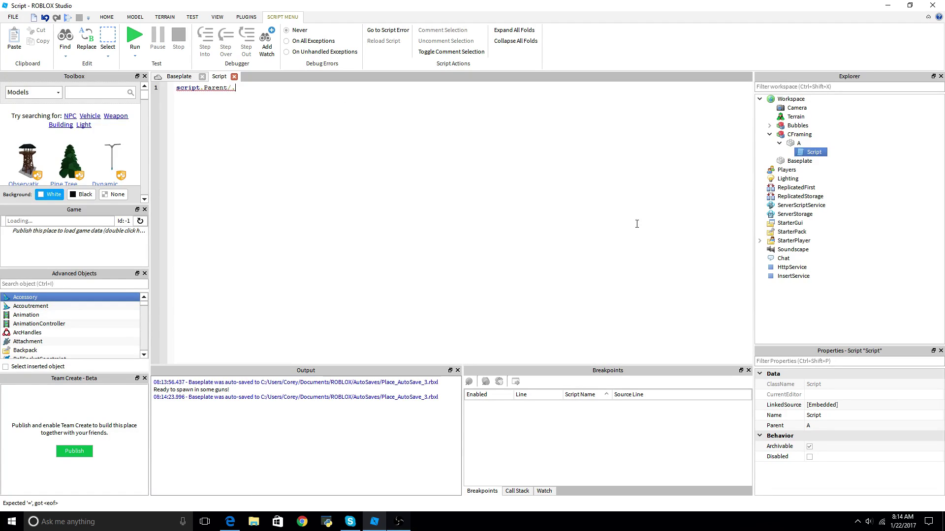
pyautogui.press('BackSpace')
pyautogui.press('BackSpace')
pyautogui.write('.CF')
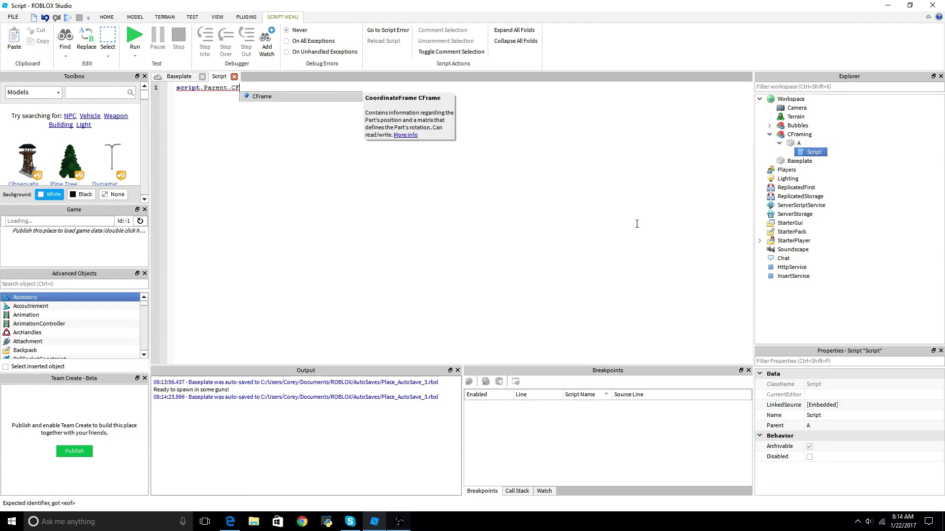
pyautogui.press('Tab')
pyautogui.write('sc')
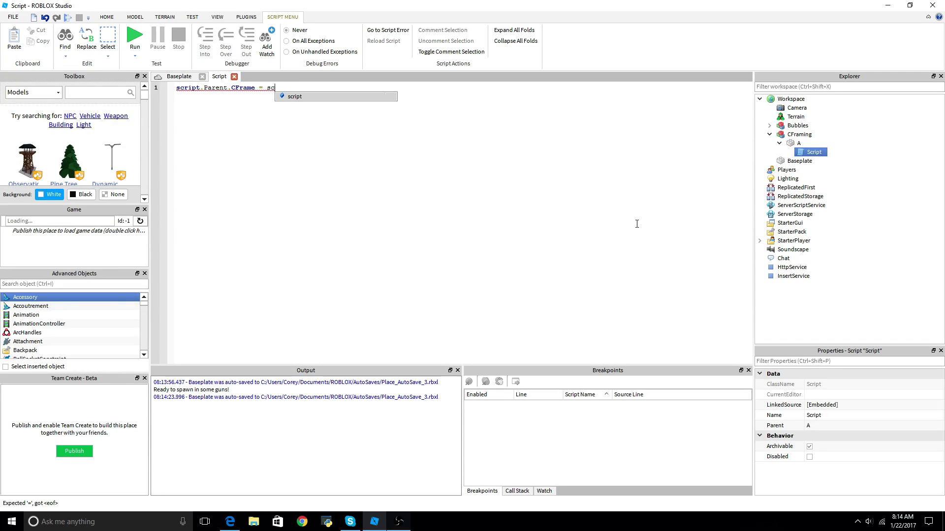
pyautogui.write('ript.Pa')
pyautogui.press('Tab')
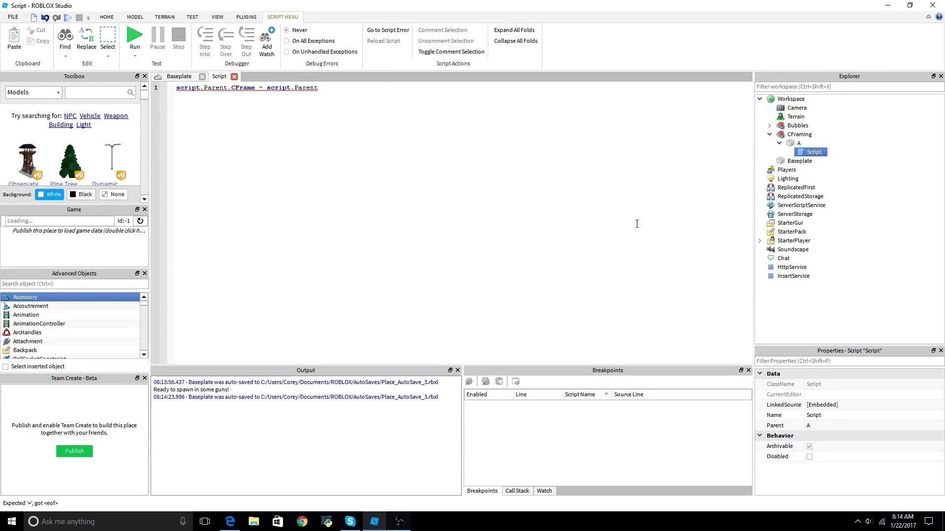
pyautogui.write('.C')
pyautogui.press('Tab')
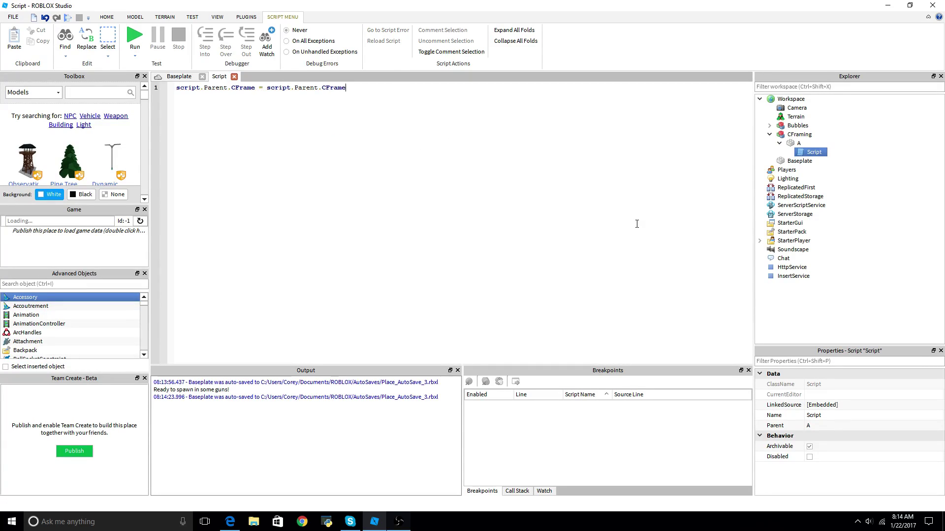
pyautogui.write('*CF')
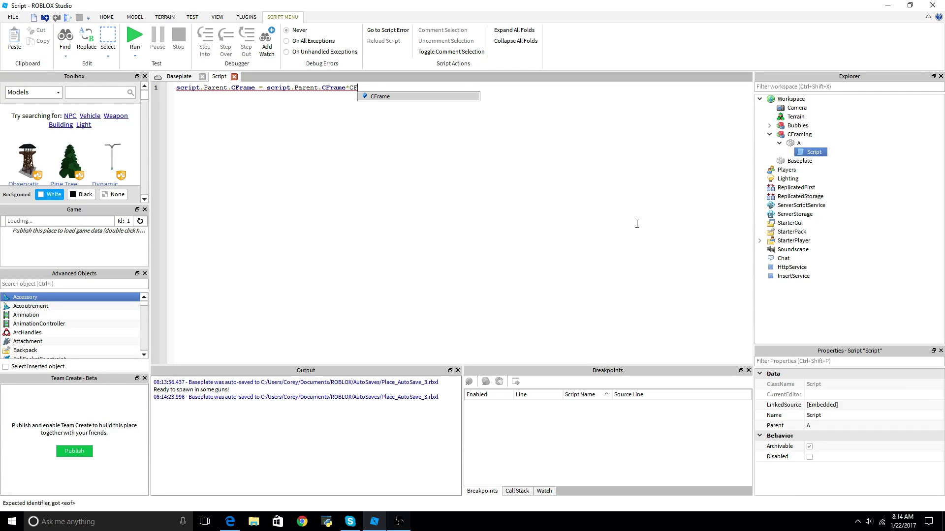
pyautogui.press('Tab')
pyautogui.write('.')
pyautogui.press('Down')
pyautogui.press('Tab')
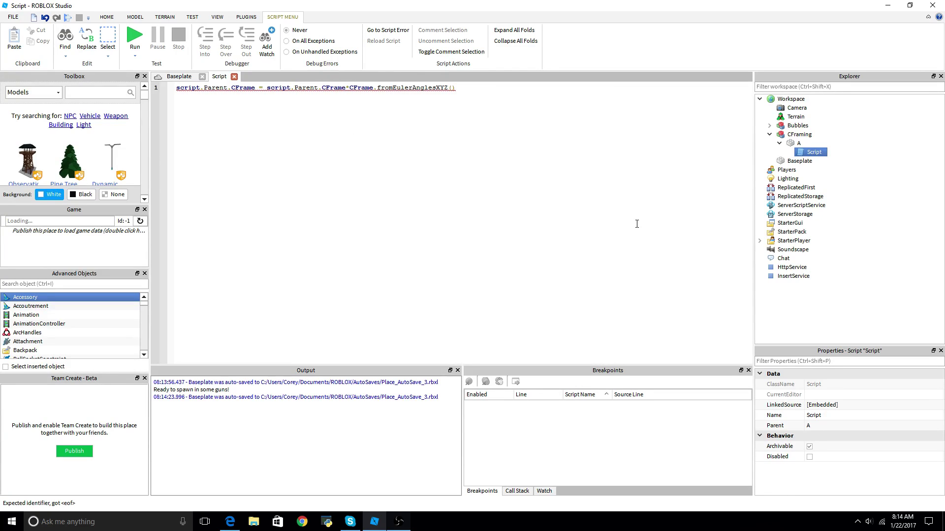
pyautogui.write('(0,0,')
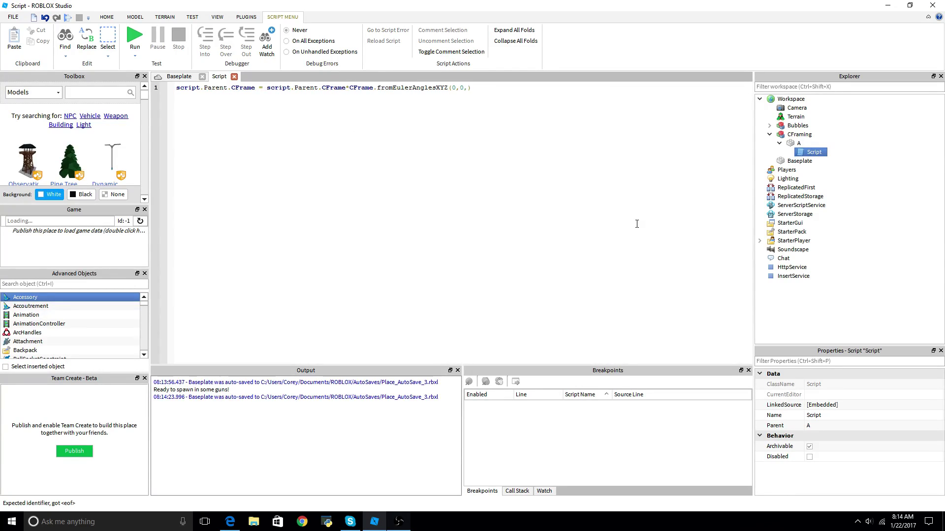
pyautogui.write('0.')
pyautogui.write('1')
pyautogui.click(134, 38)
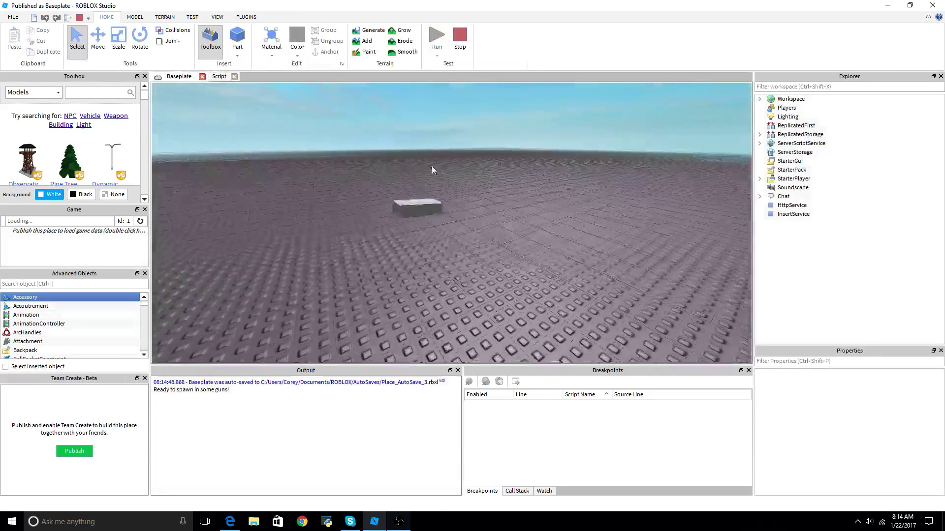
pyautogui.click(460, 47)
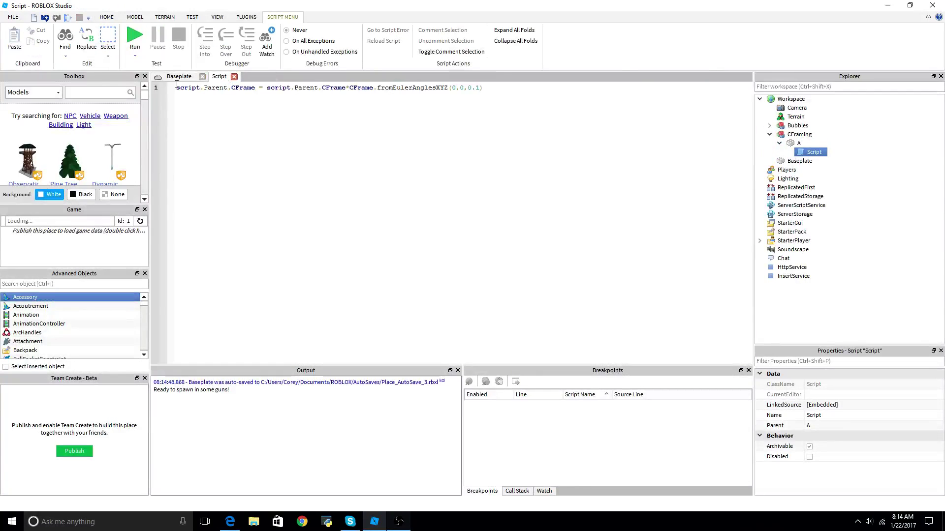
# - Enclose the rotation line in 'while wait() do … end' and test the continuous spin
pyautogui.press('Return')
pyautogui.press('Up')
pyautogui.write('w')
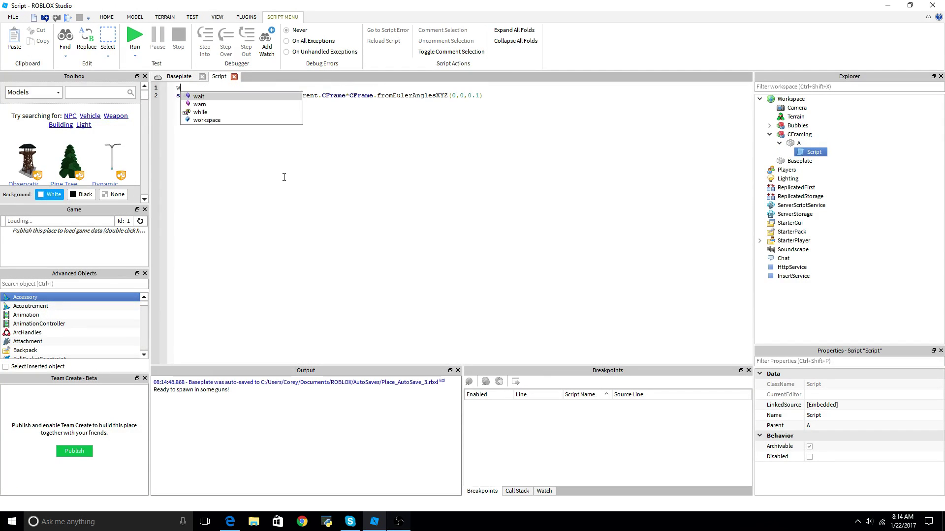
pyautogui.write('hile w')
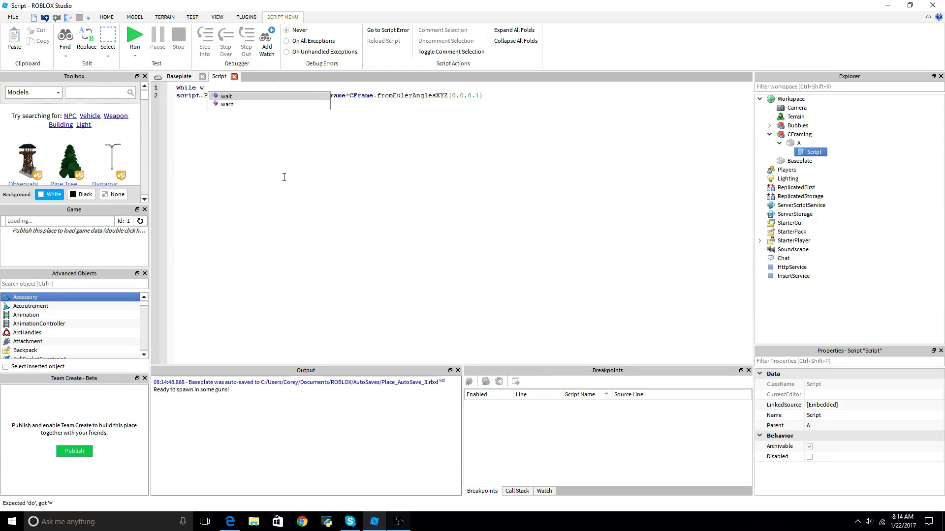
pyautogui.write('ait() d')
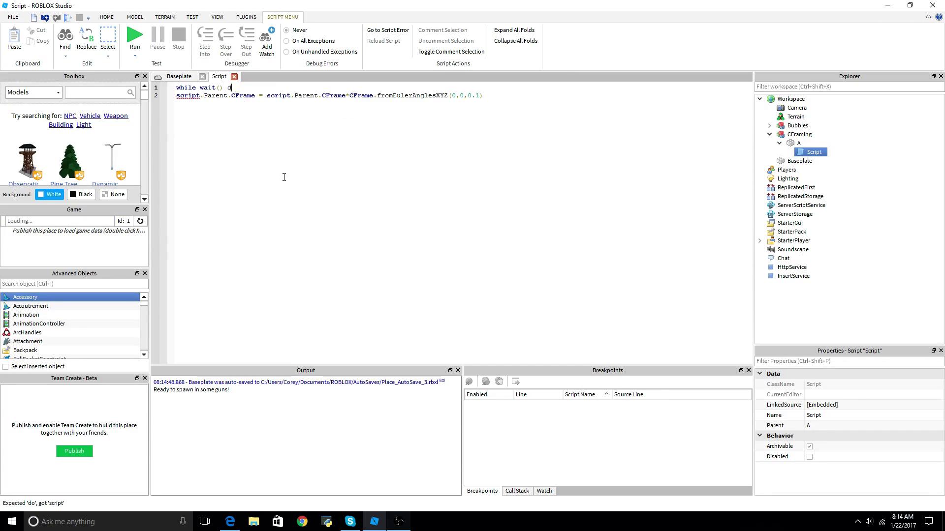
pyautogui.write('o')
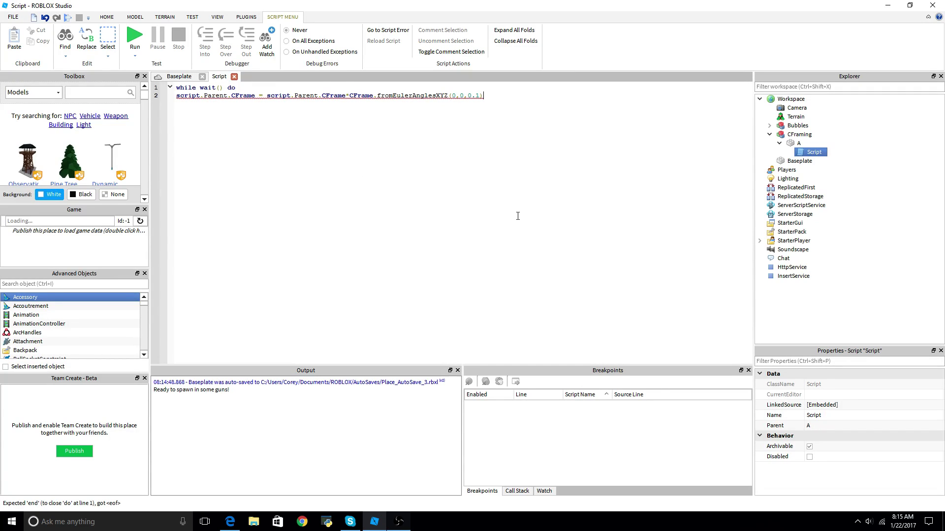
pyautogui.write('end')
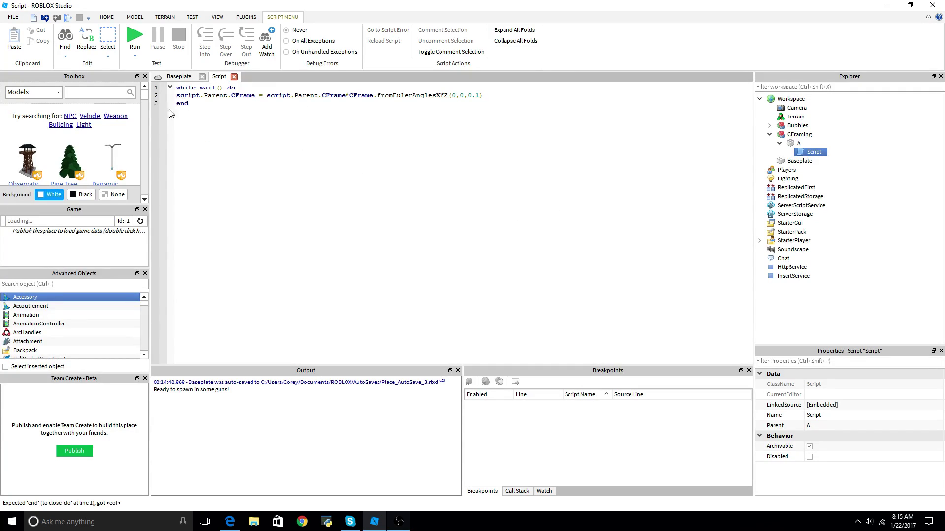
pyautogui.click(136, 34)
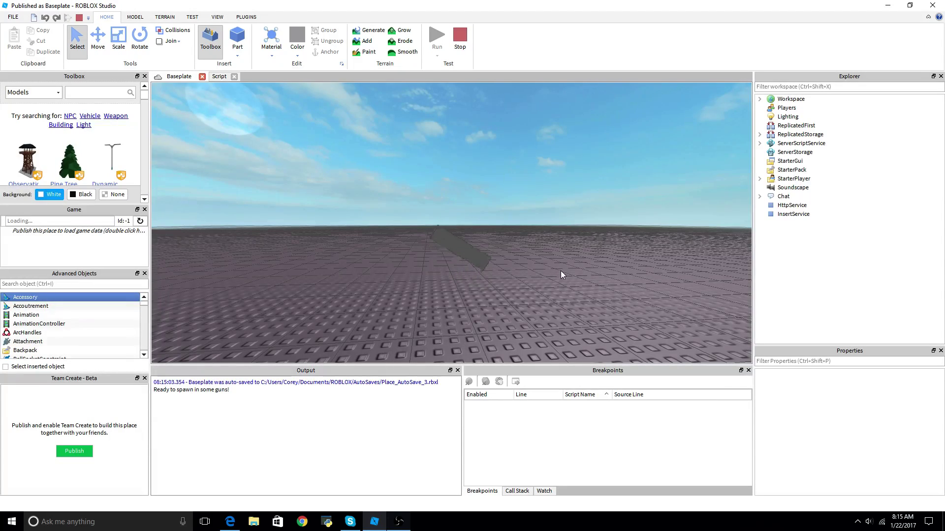
pyautogui.moveTo(560, 271); pyautogui.dragTo(558, 241, button='right')
pyautogui.hotkey('shift', 'F5')
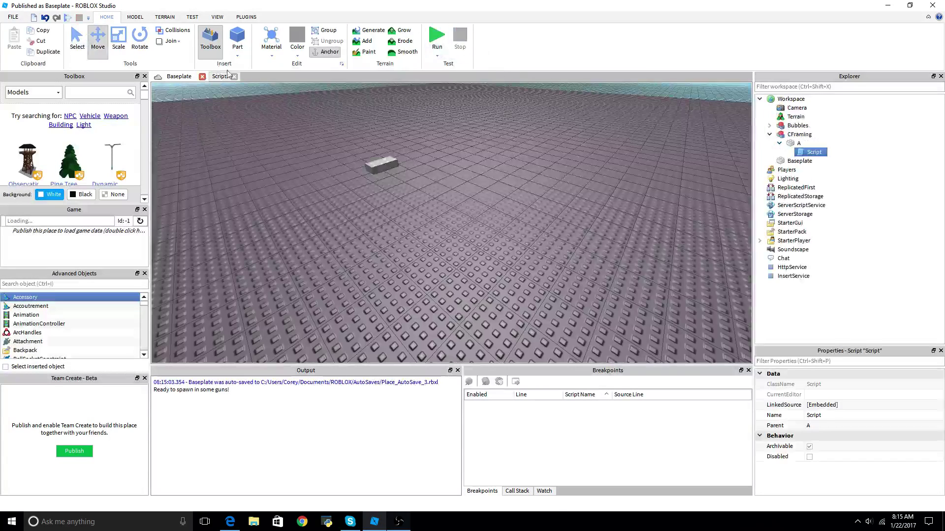
# - Change the rotation to fromEulerAnglesXYZ(0,0,0.5) and test-run the faster spin twice
pyautogui.click(221, 76)
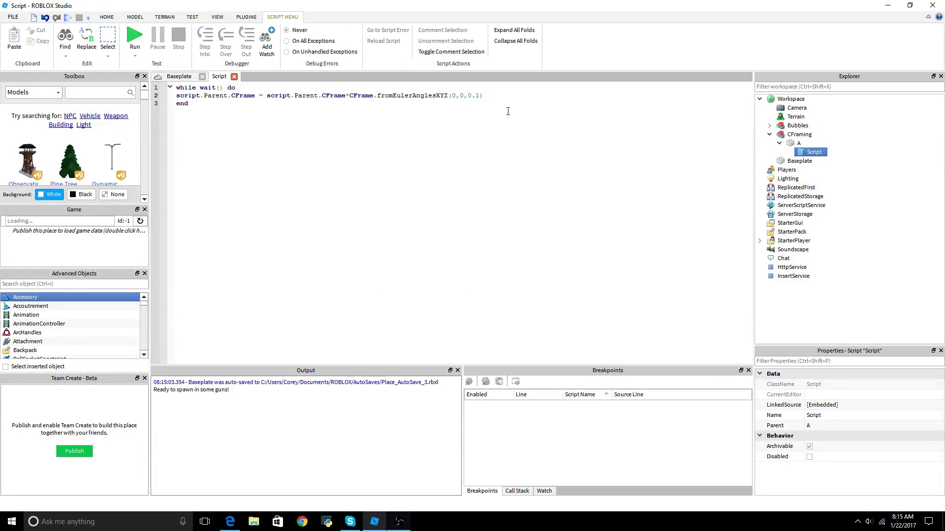
pyautogui.press('BackSpace')
pyautogui.write('08')
pyautogui.click(135, 38)
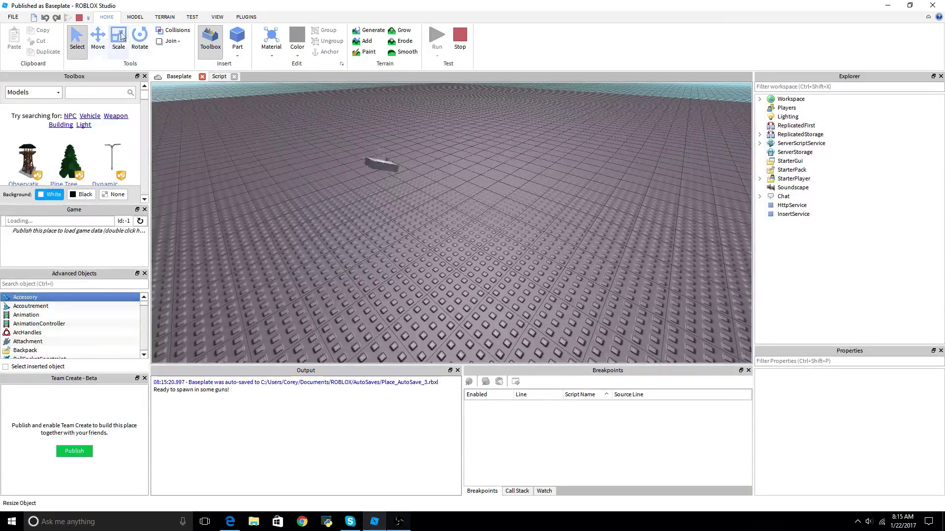
pyautogui.moveTo(495, 195); pyautogui.dragTo(495, 195, button='right')
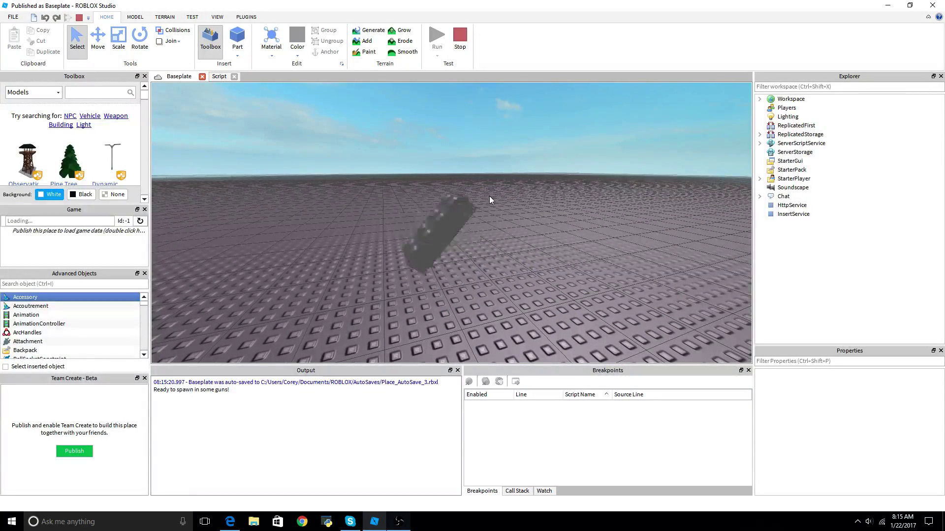
pyautogui.click(460, 39)
pyautogui.click(222, 77)
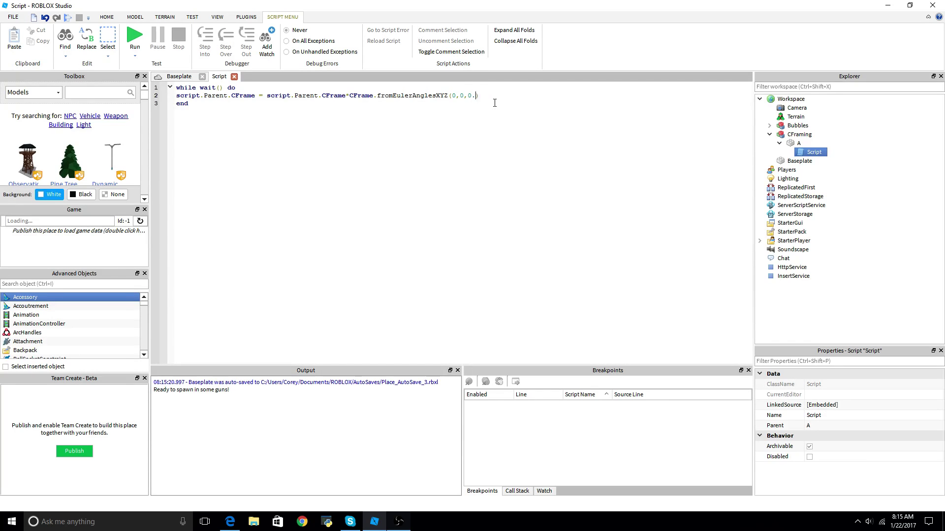
pyautogui.click(134, 38)
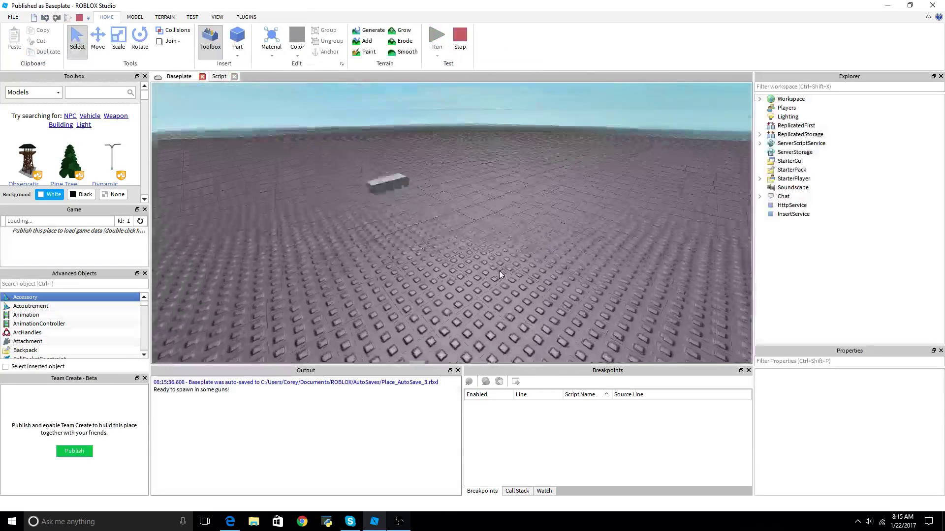
pyautogui.moveTo(499, 271); pyautogui.dragTo(500, 271, button='right')
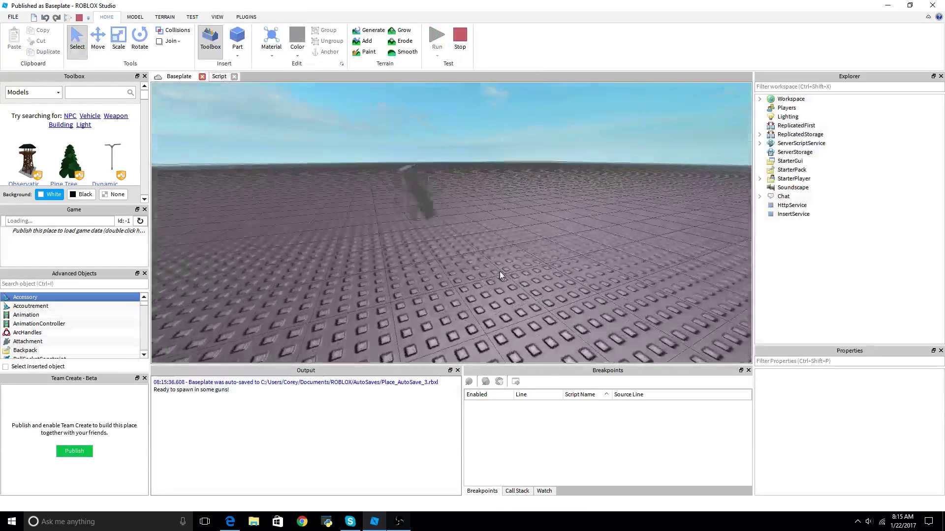
pyautogui.click(459, 38)
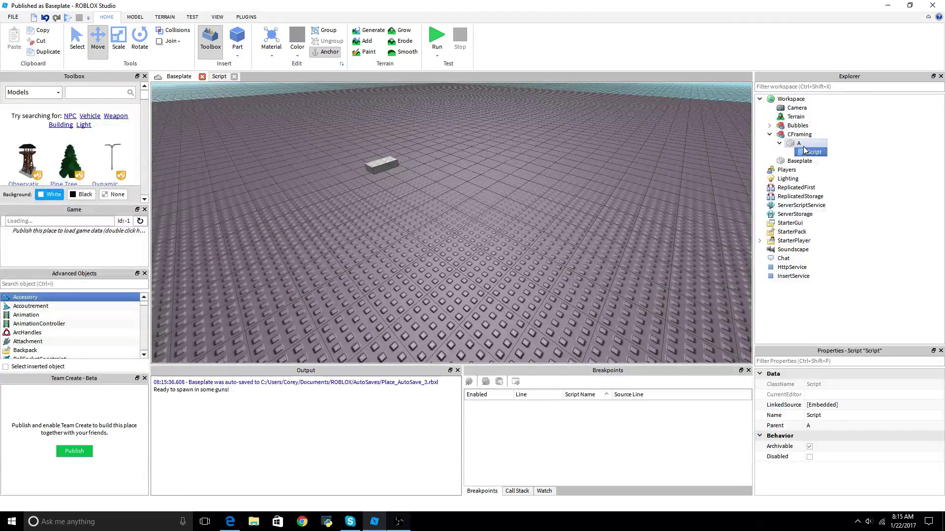
# - Delete the CFraming model and move the camera over to the red part
pyautogui.rightClick(799, 135)
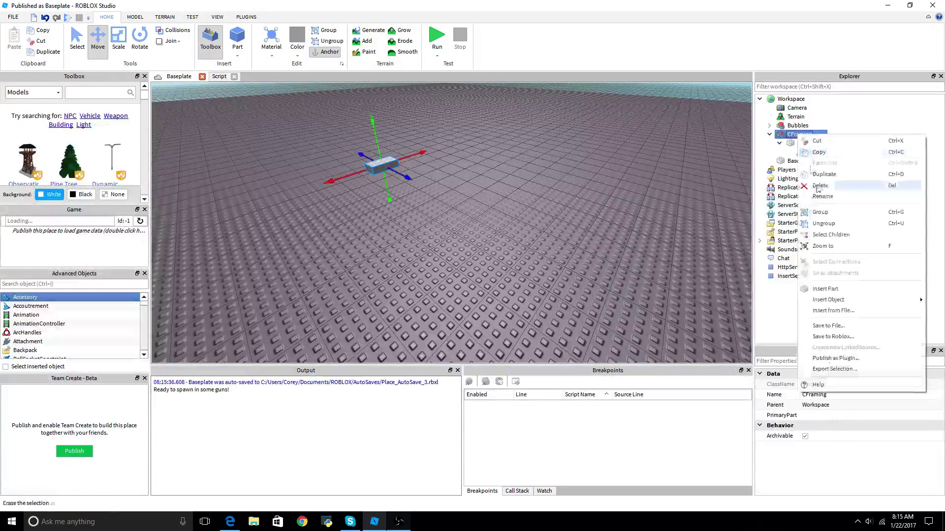
pyautogui.click(818, 187)
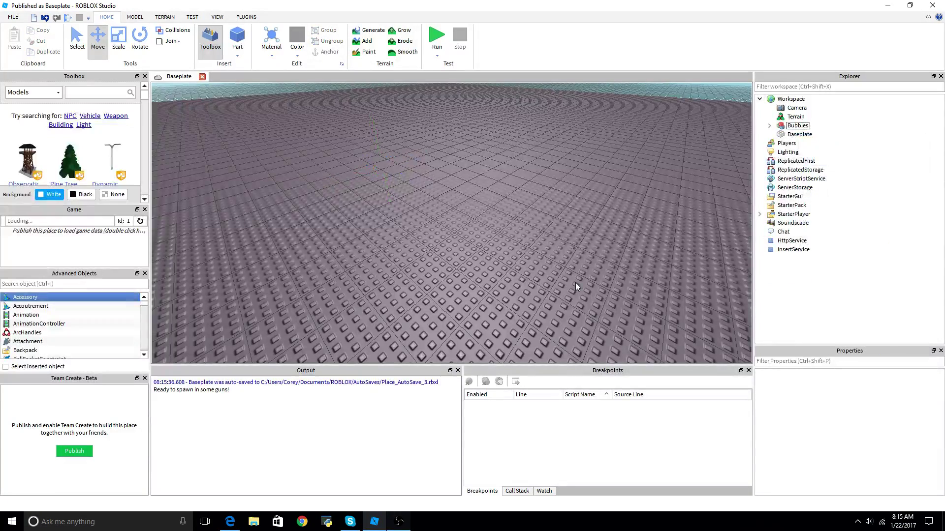
pyautogui.moveTo(575, 282); pyautogui.dragTo(575, 283, button='right')
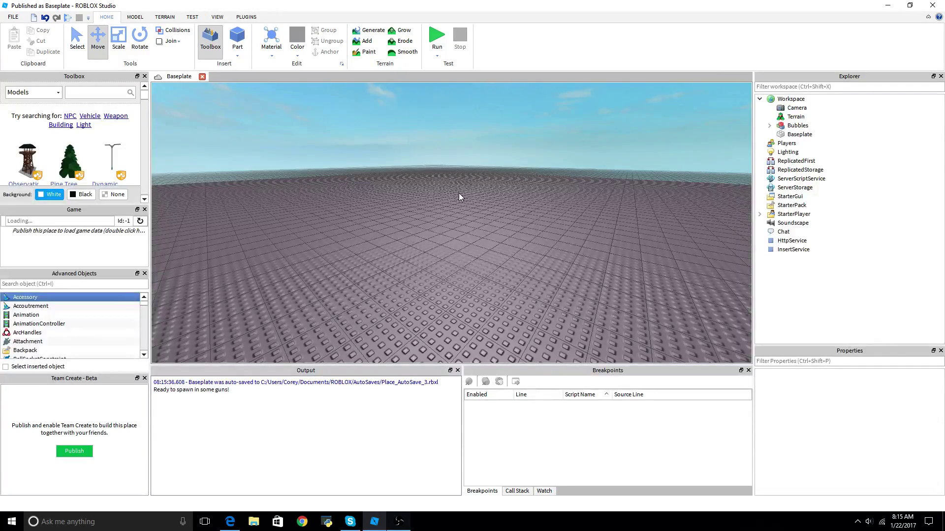
pyautogui.moveTo(510, 208); pyautogui.dragTo(510, 209, button='right')
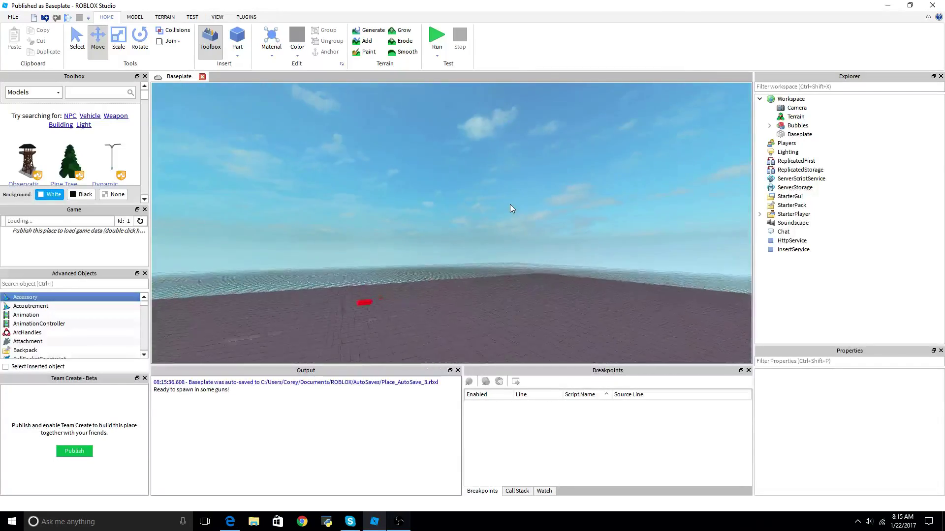
pyautogui.press('w')
pyautogui.moveTo(510, 205); pyautogui.dragTo(510, 205, button='right')
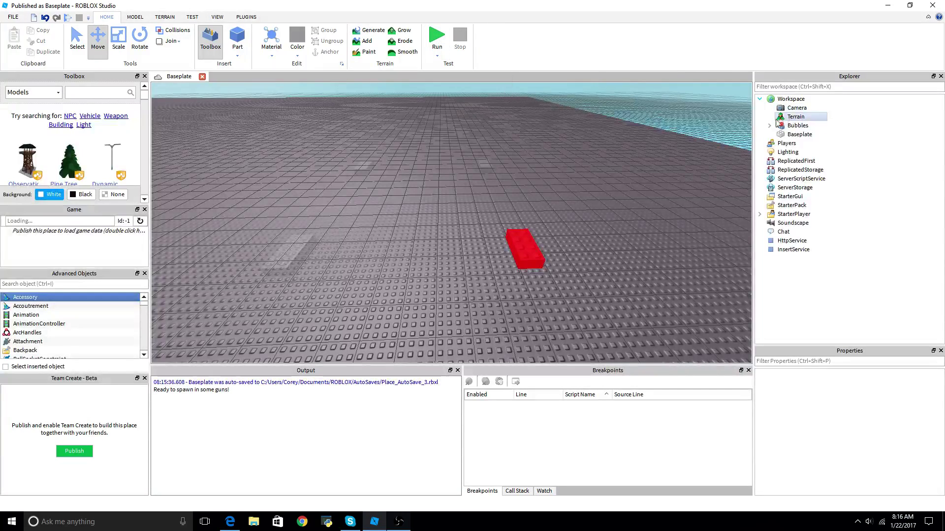
pyautogui.click(799, 135)
pyautogui.click(771, 125)
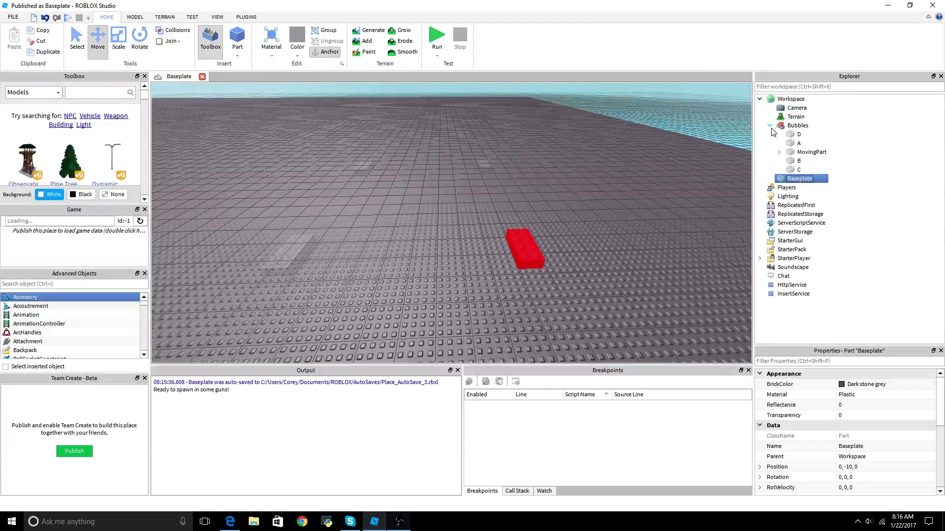
pyautogui.click(779, 152)
pyautogui.doubleClick(812, 161)
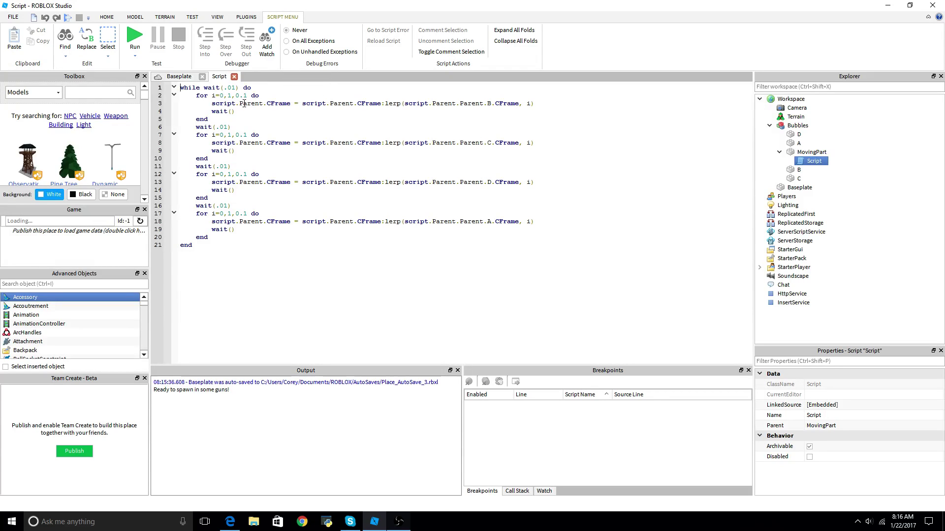
pyautogui.doubleClick(229, 96)
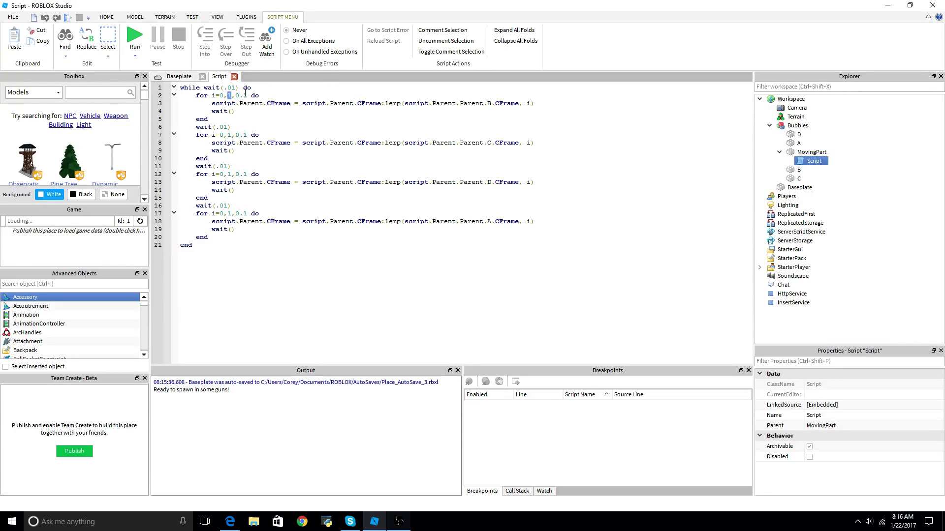
pyautogui.click(230, 96)
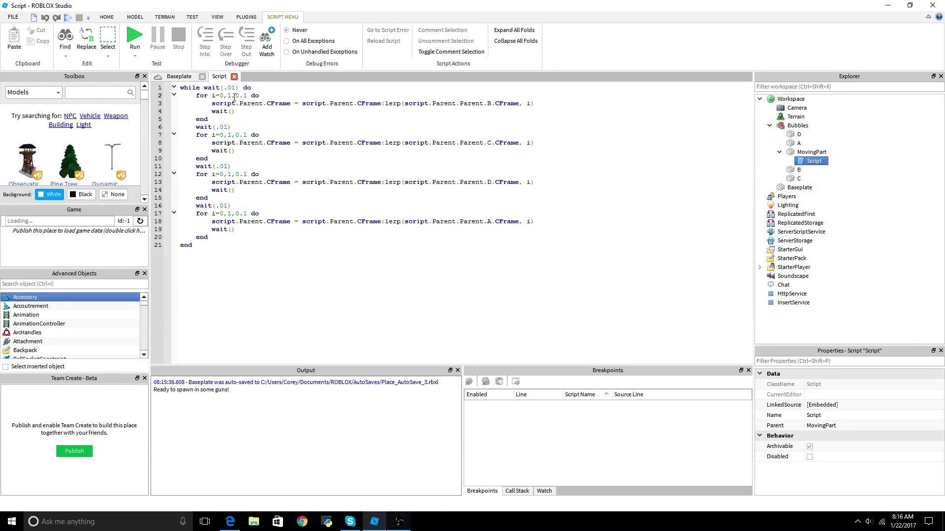
pyautogui.doubleClick(230, 96)
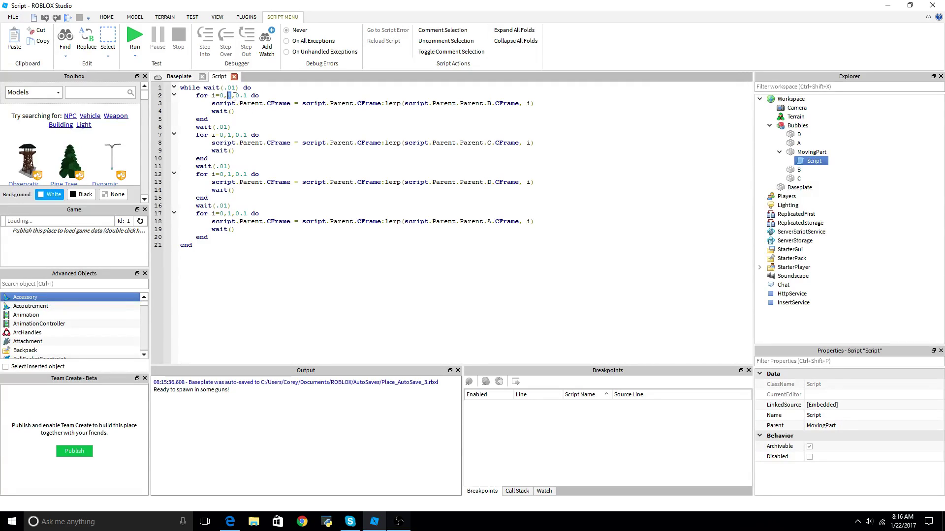
pyautogui.click(245, 97)
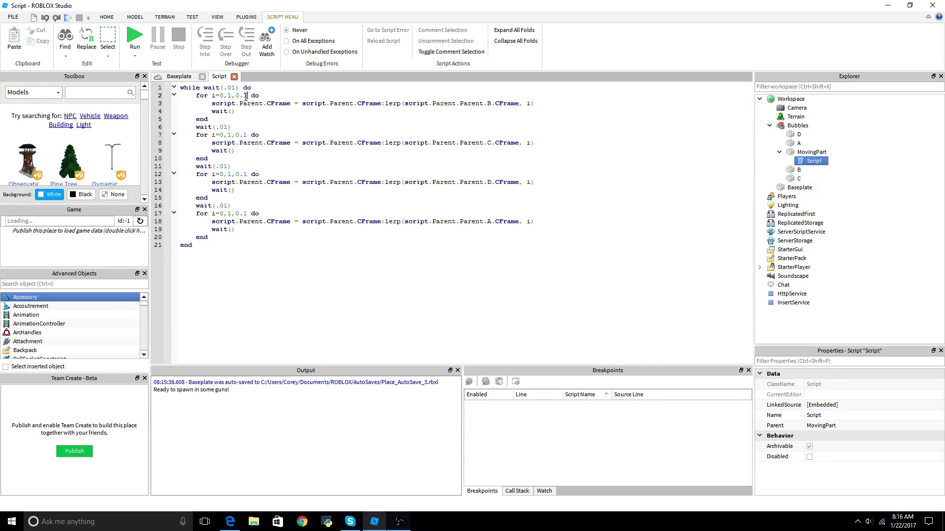
pyautogui.moveTo(246, 96); pyautogui.dragTo(236, 97)
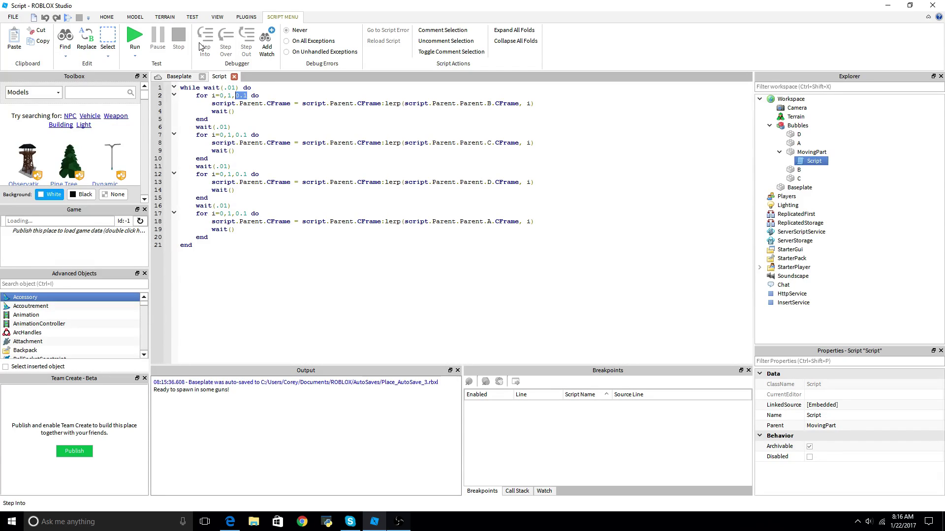
pyautogui.click(223, 97)
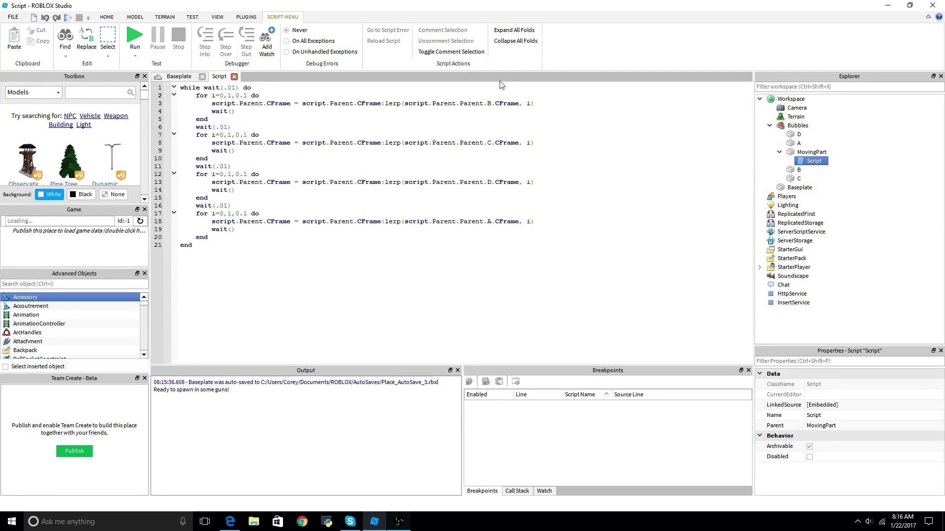
pyautogui.moveTo(545, 98); pyautogui.dragTo(212, 104)
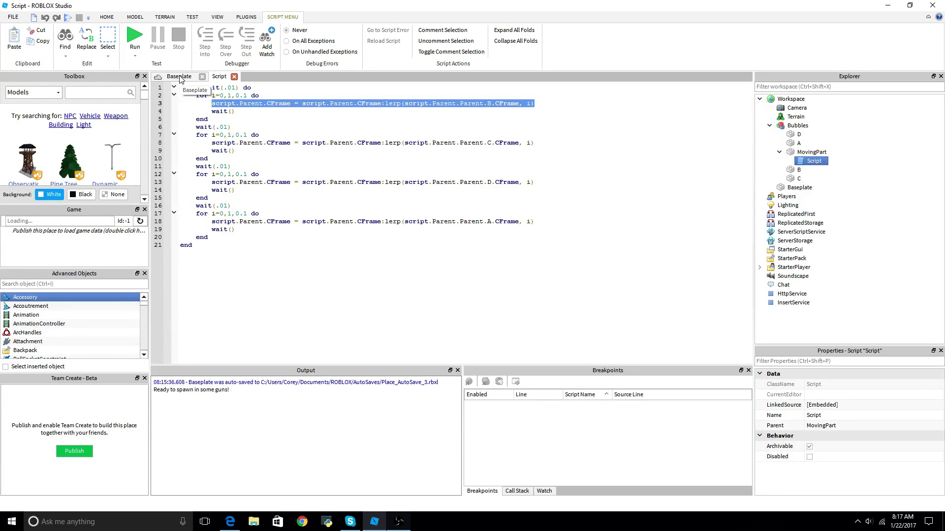
# - Play-test the game, run the character around, and watch the red part from above
pyautogui.click(234, 77)
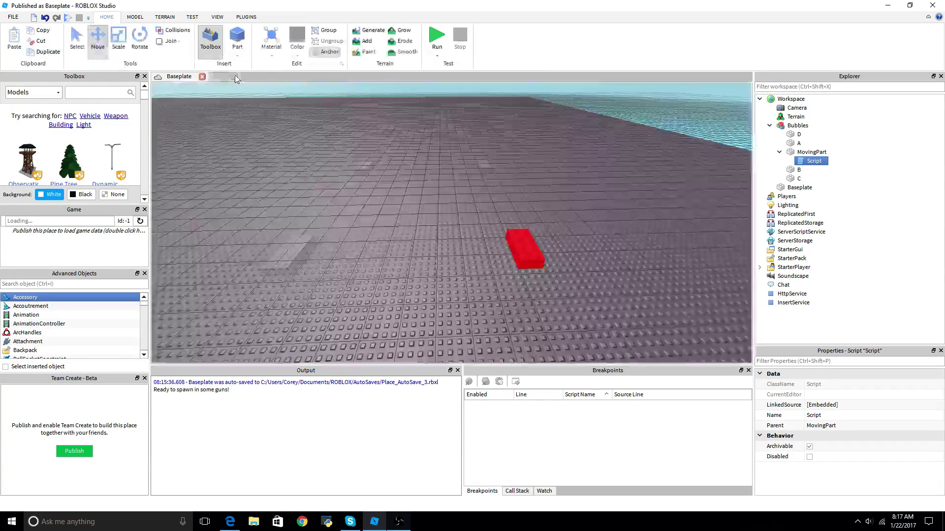
pyautogui.click(68, 16)
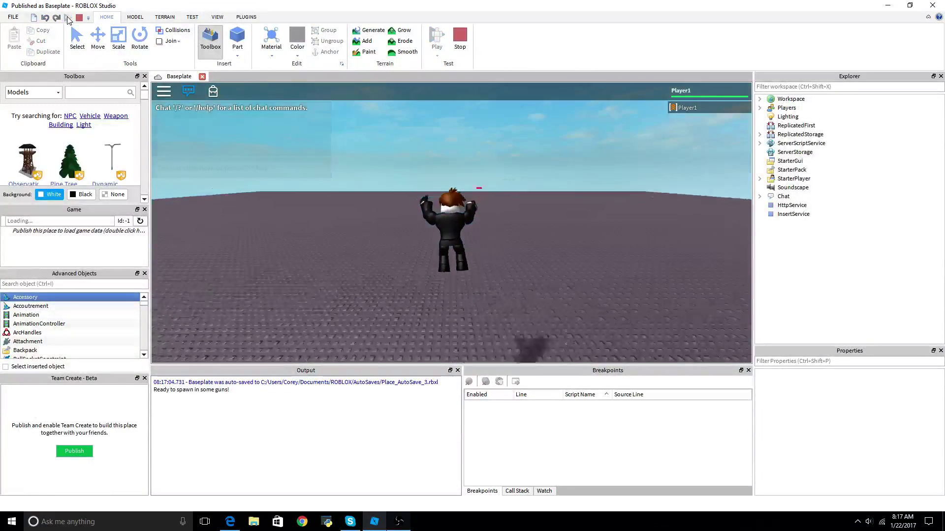
pyautogui.press('a')
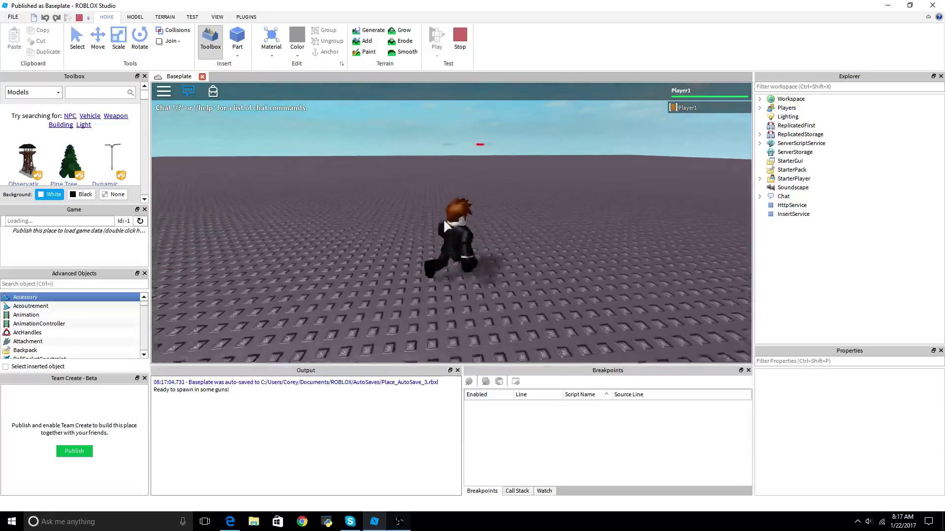
pyautogui.scroll(-5, 443, 218)
pyautogui.press('a')
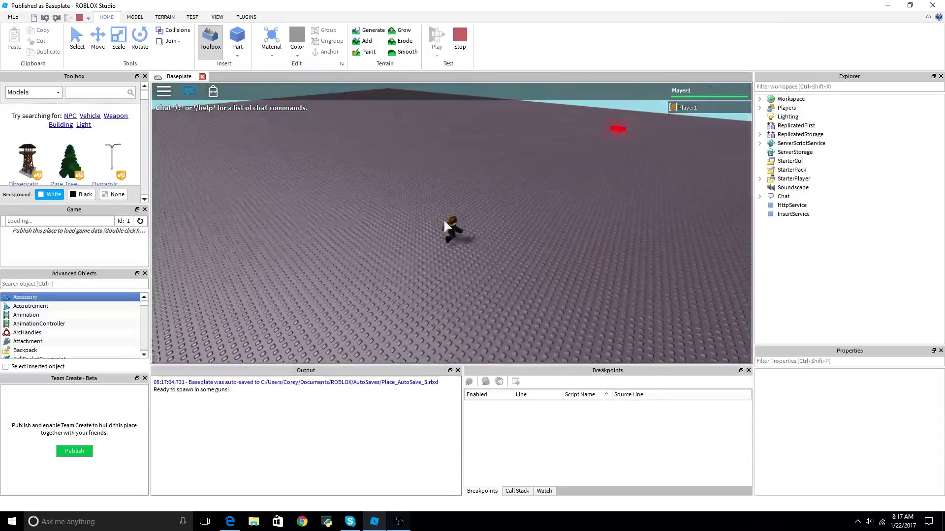
pyautogui.press('a')
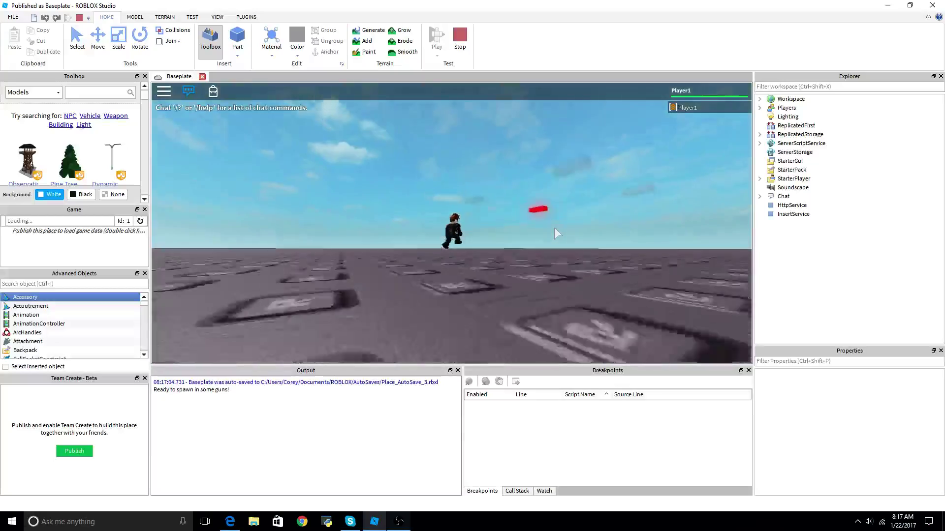
pyautogui.moveTo(554, 230); pyautogui.dragTo(554, 234, button='right')
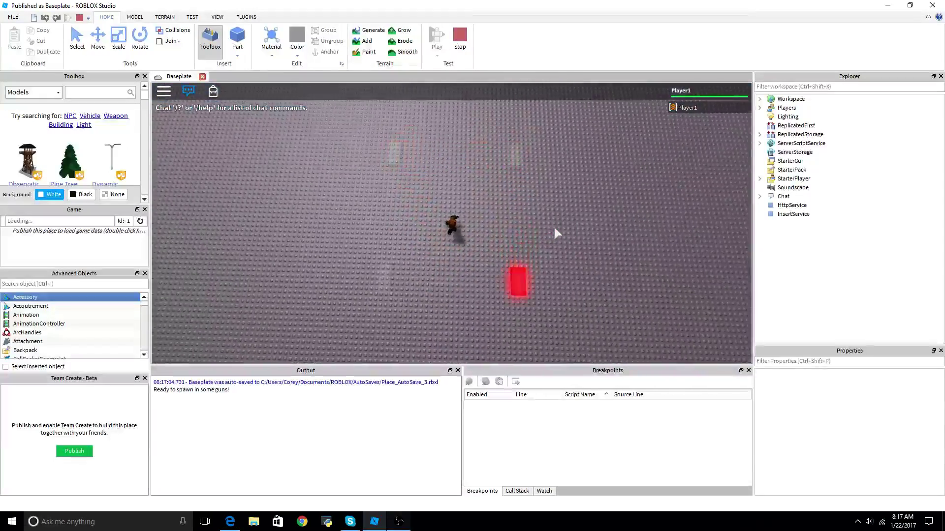